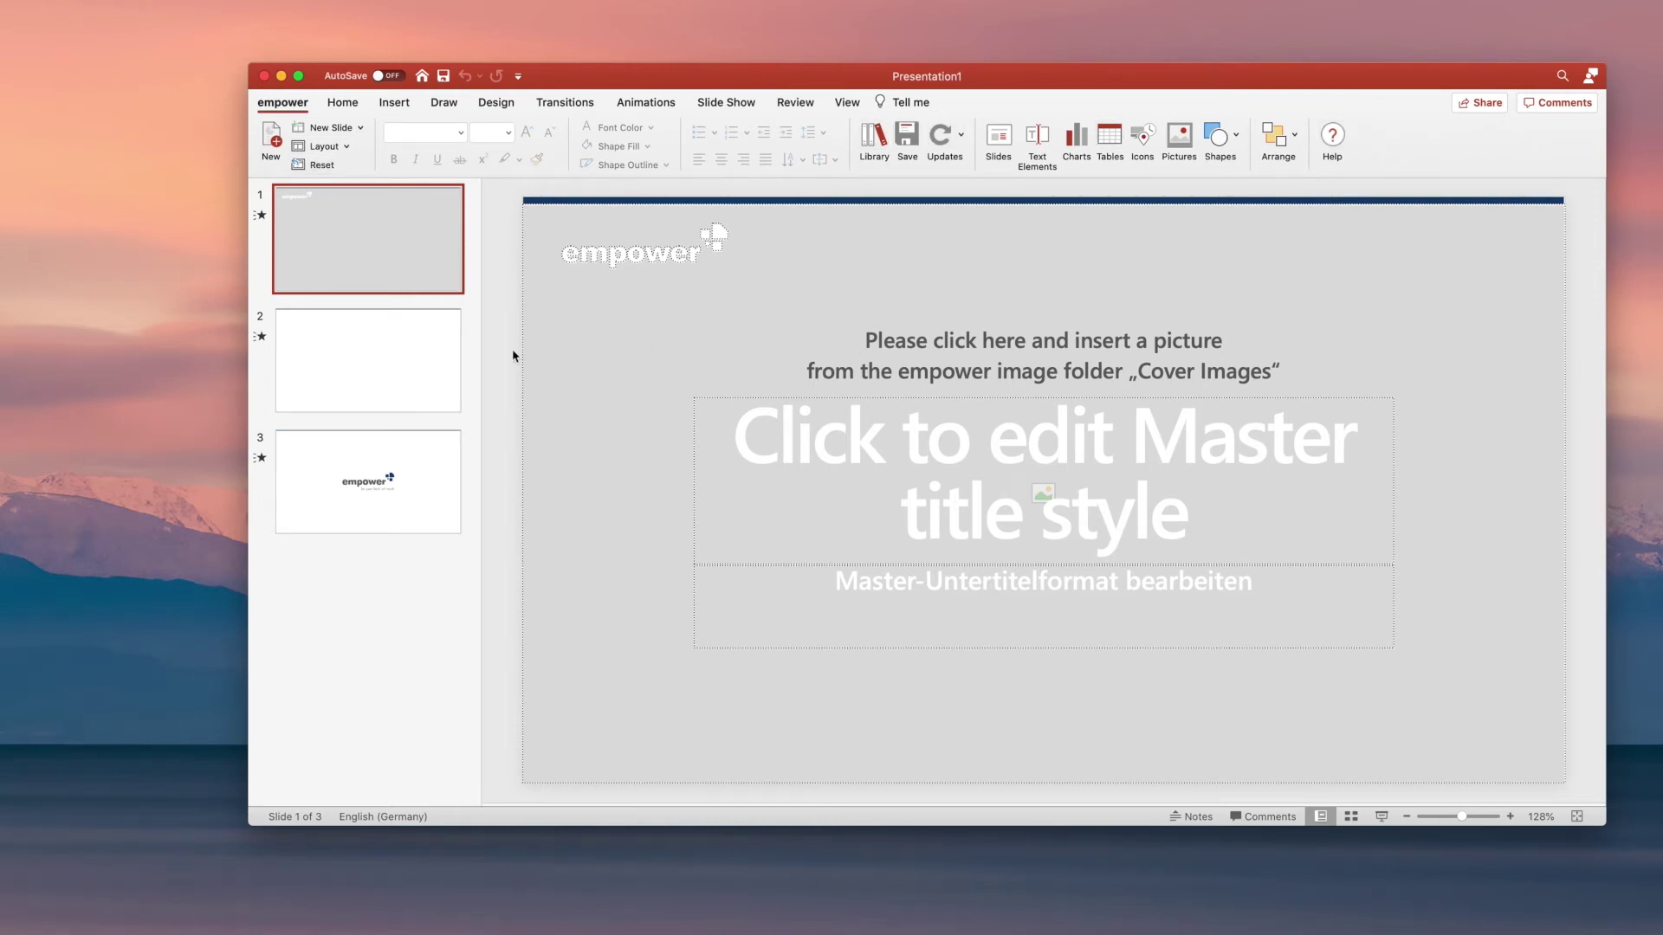
Look through the current deck's slides and layout gallery without changing anything, returning to slide 1.
click(403, 354)
click(397, 452)
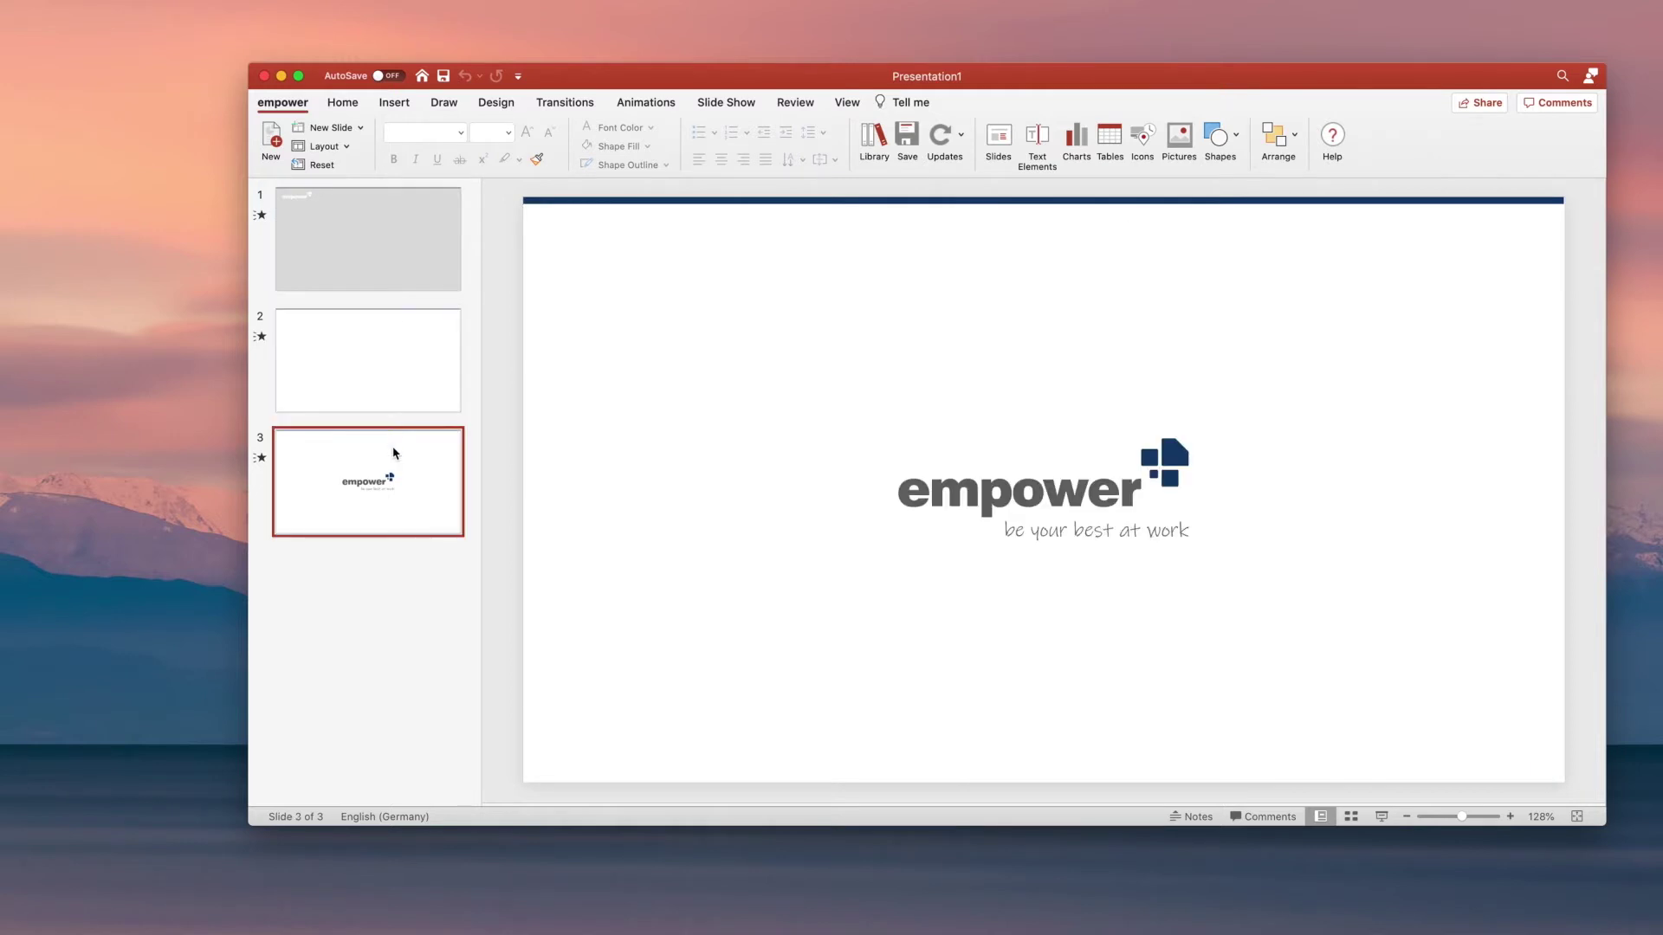
click(346, 147)
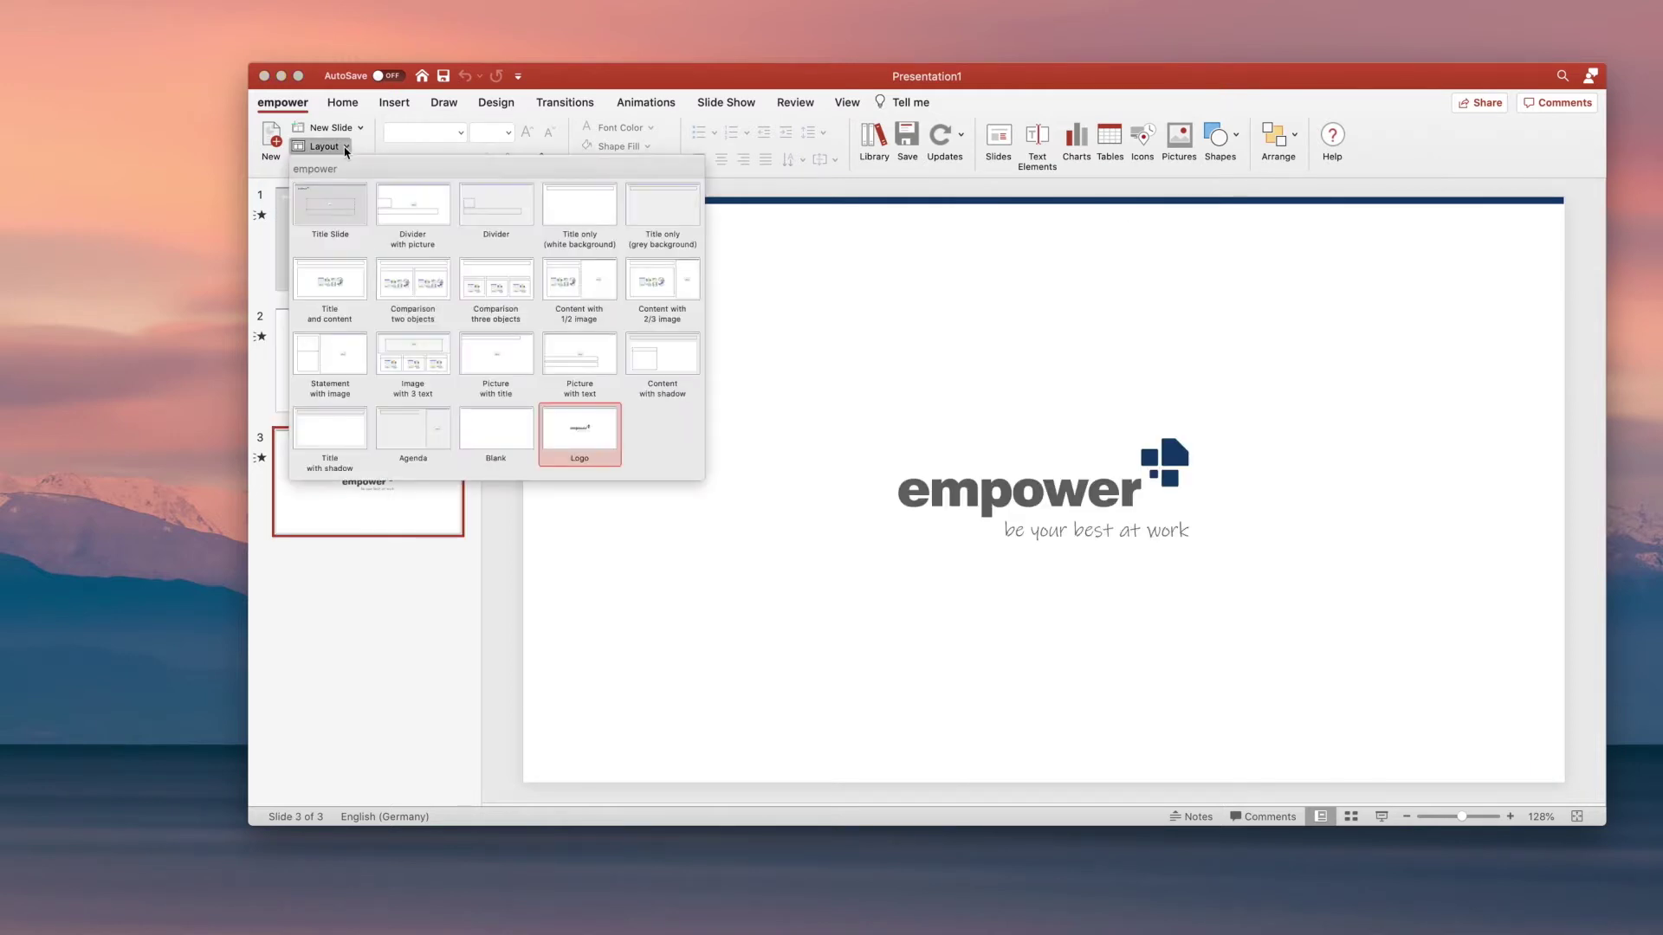
click(346, 148)
key(Home)
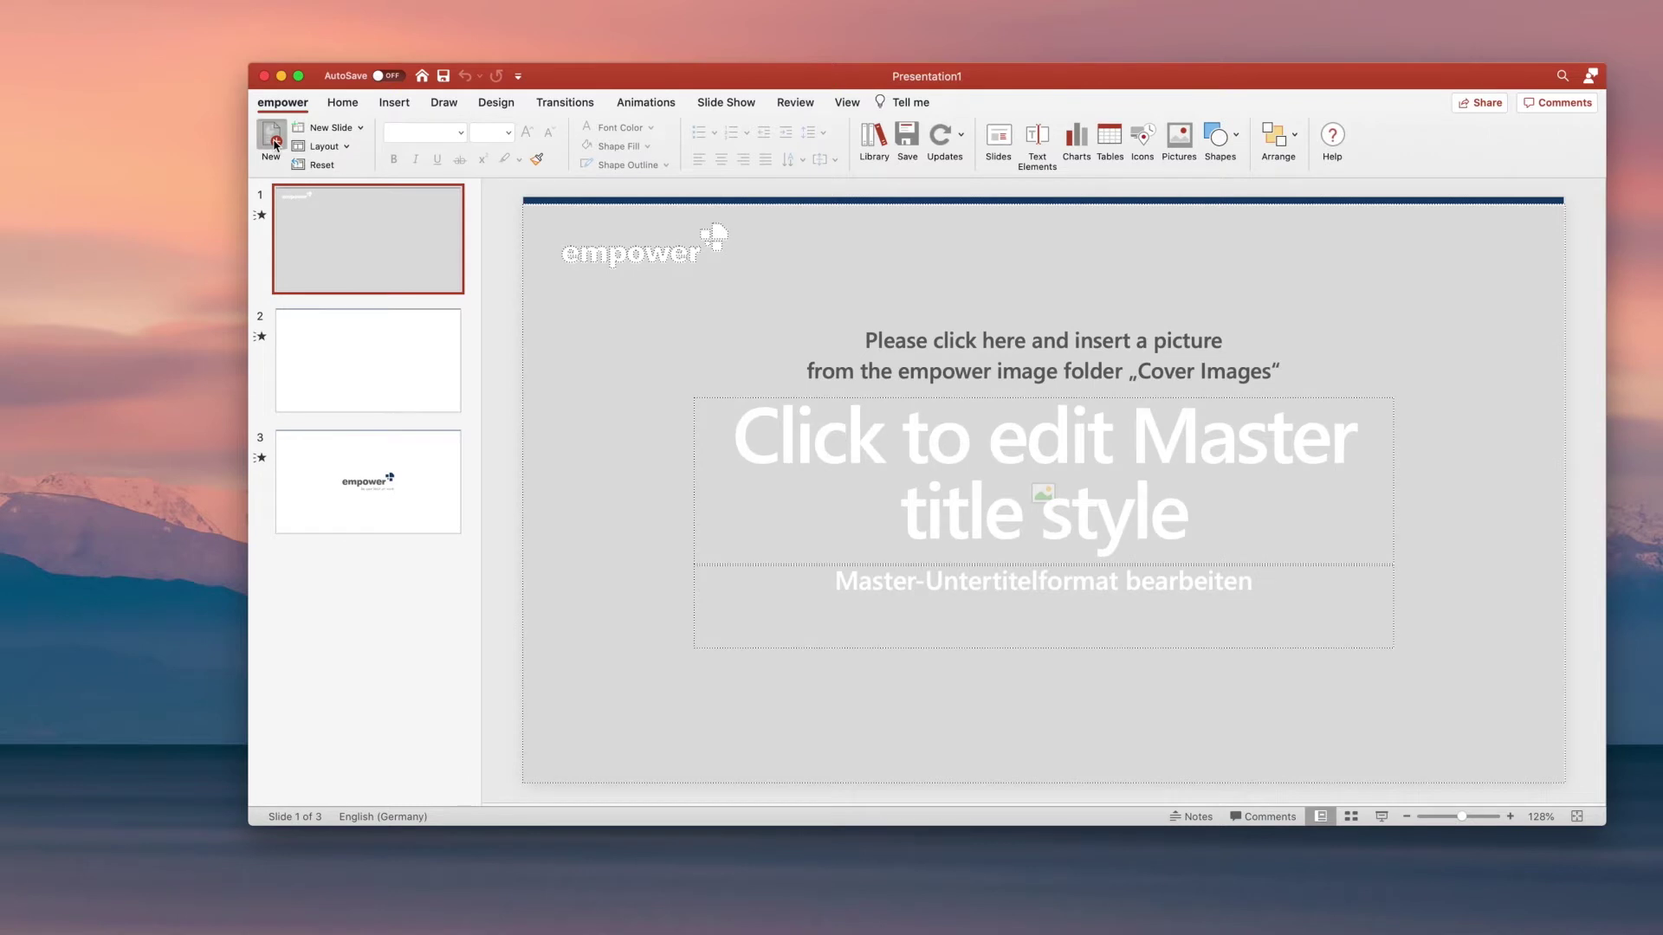
Create a new presentation from the empower pride template in the Specials folder.
click(274, 141)
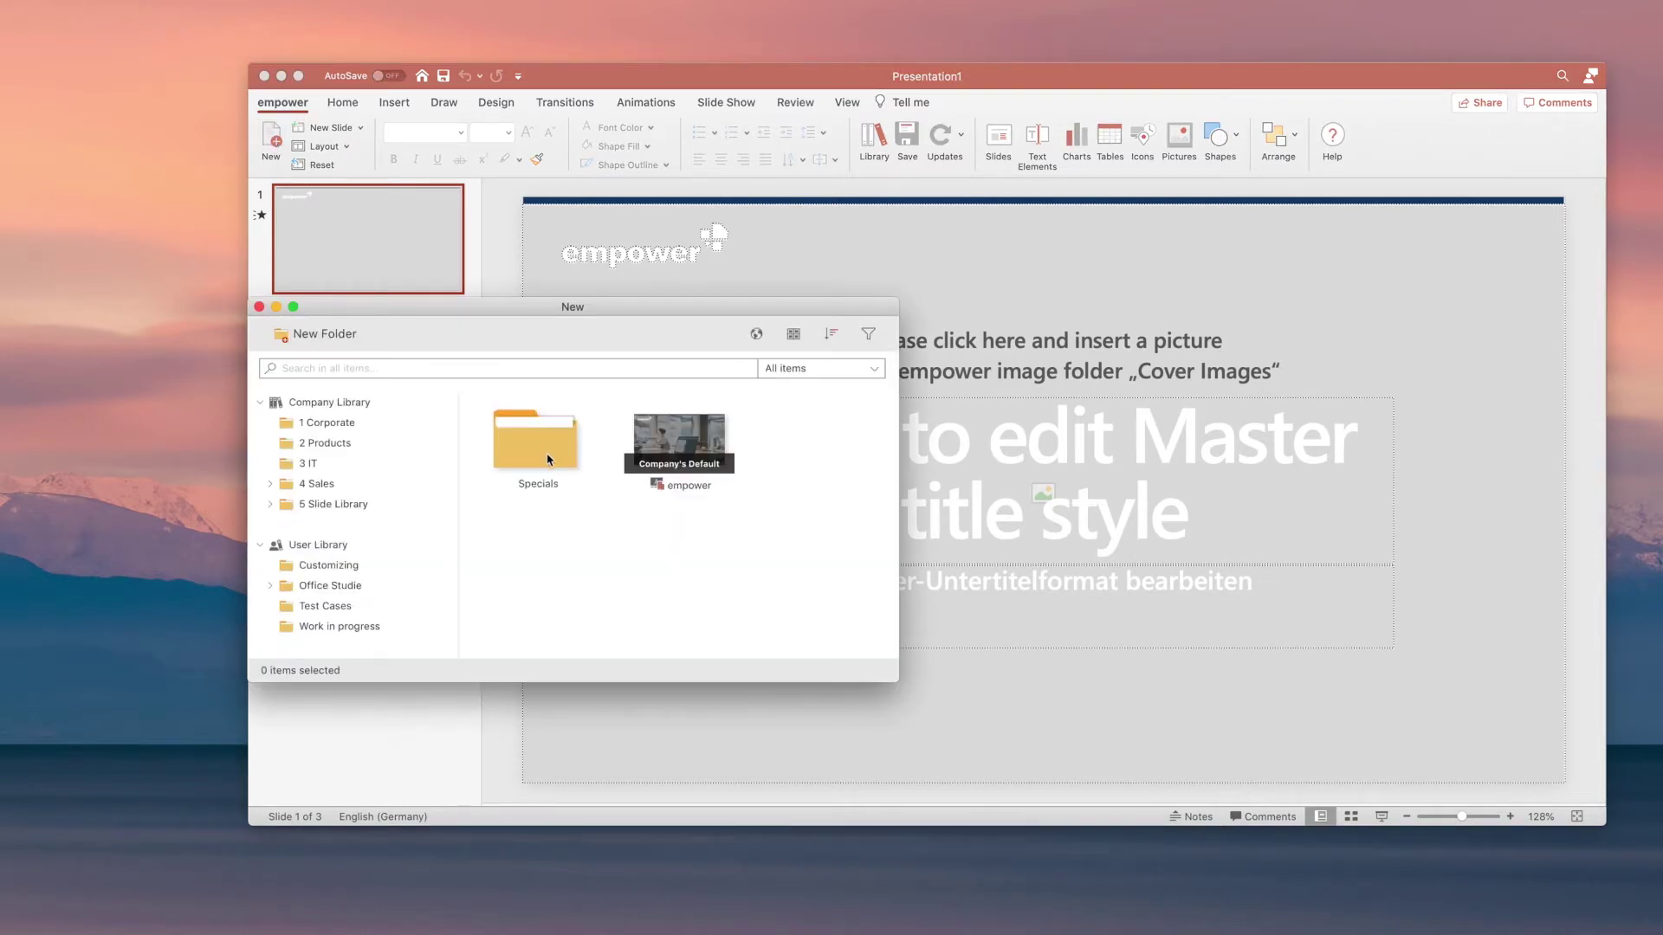
double_click(548, 460)
click(859, 454)
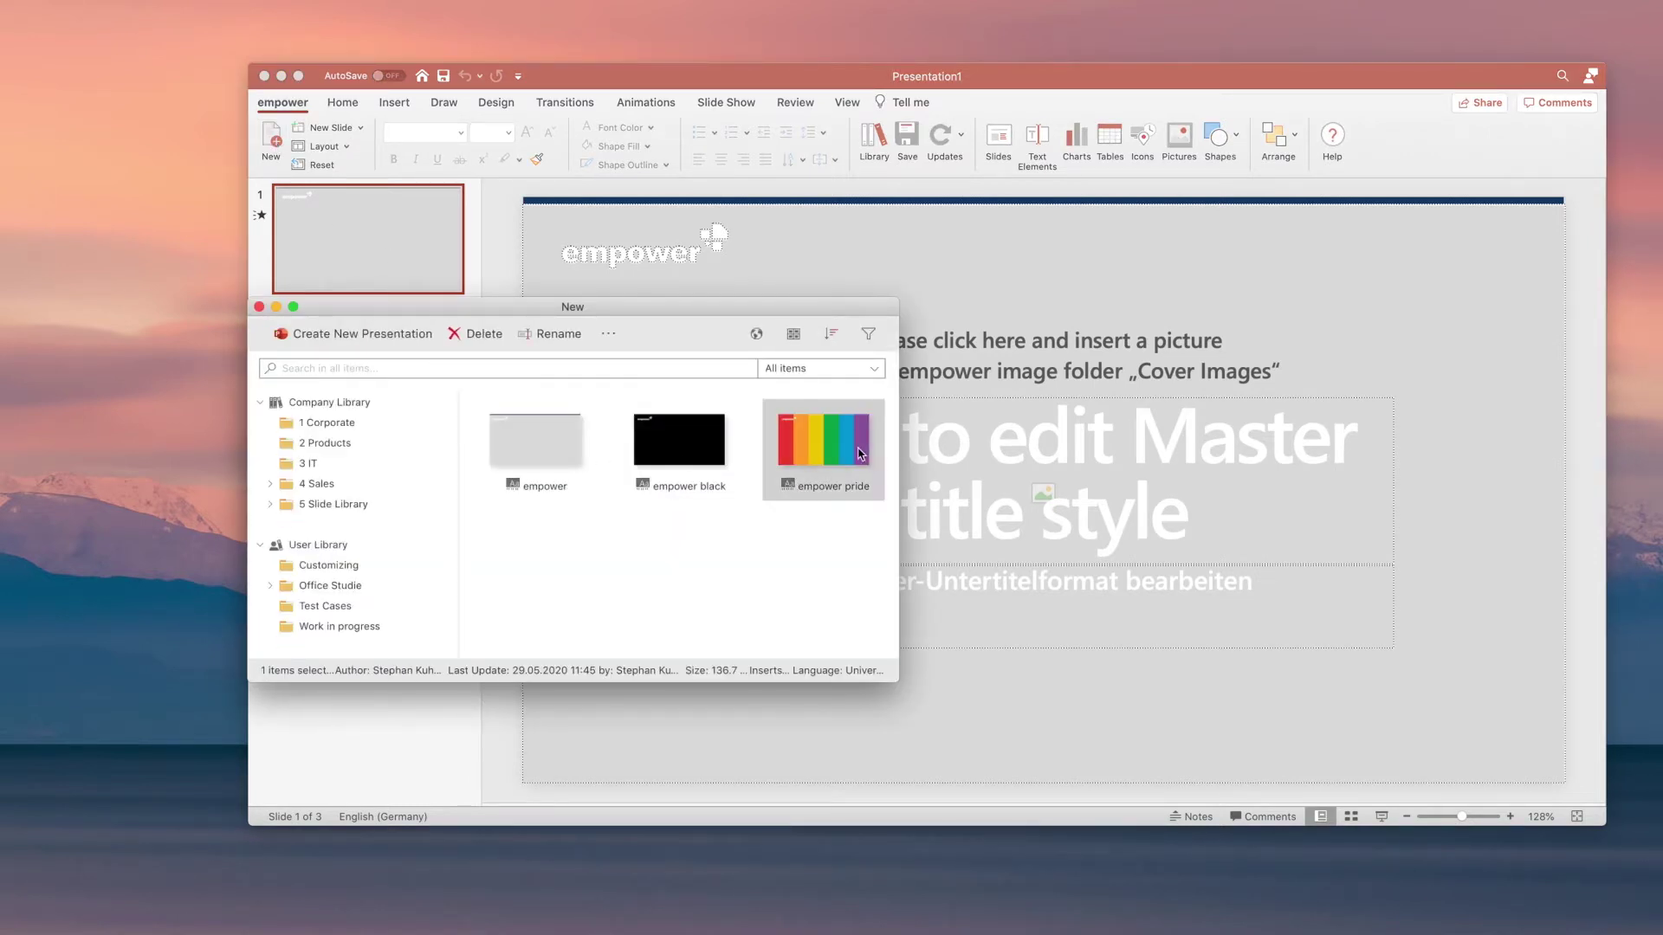
double_click(859, 454)
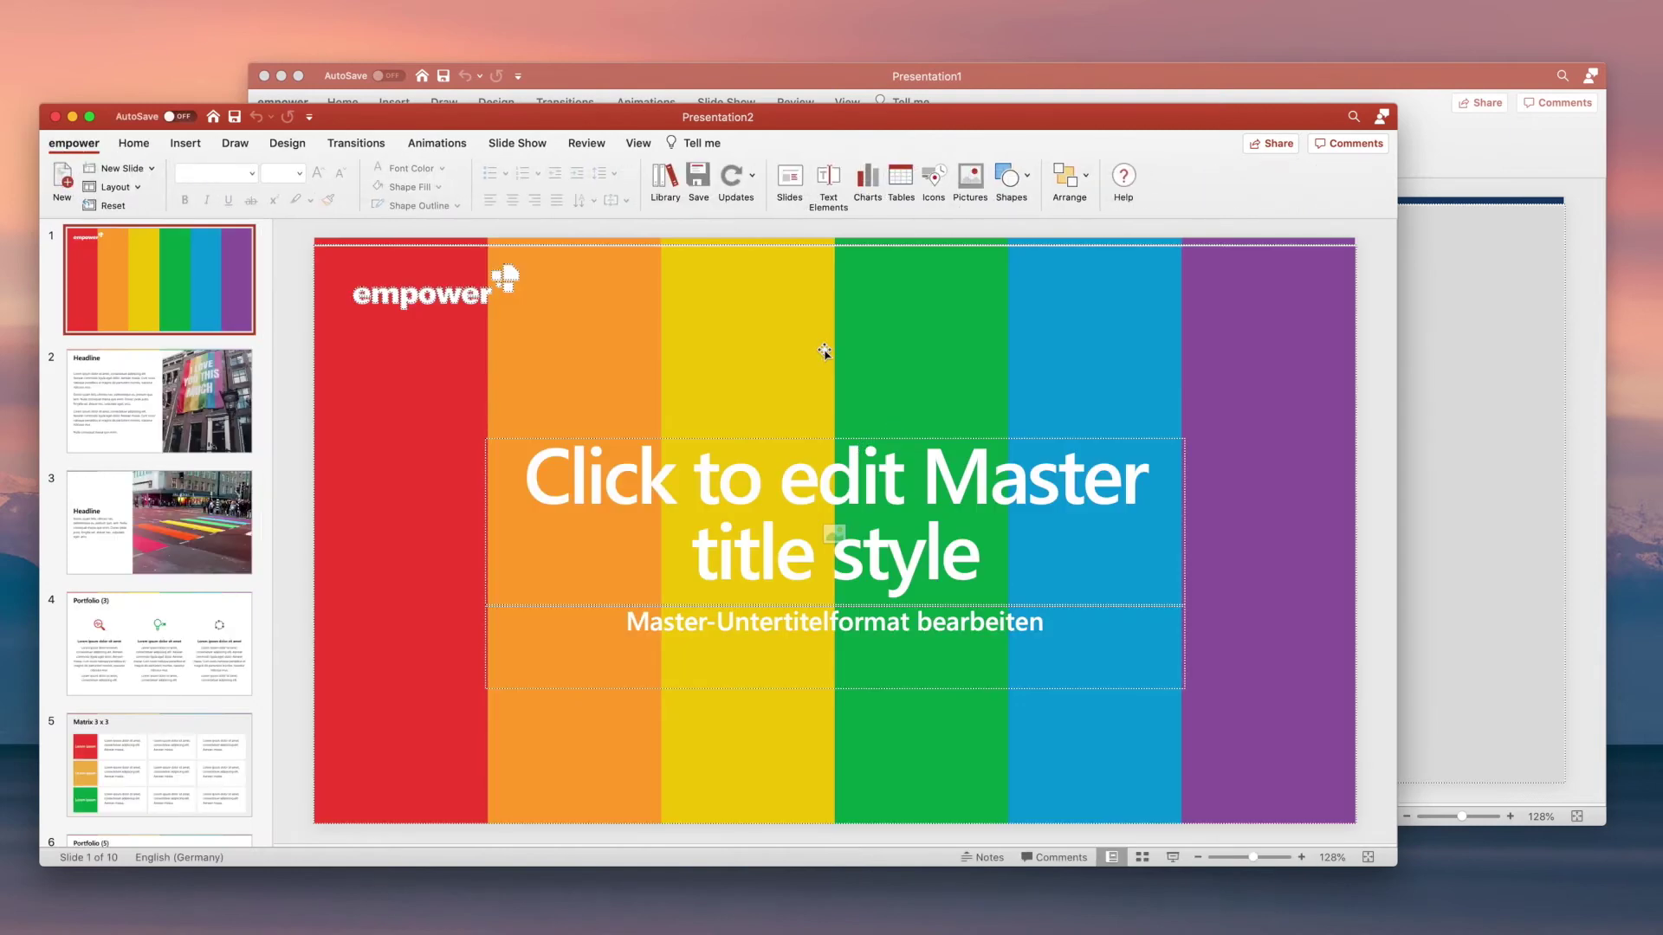
Fill the title slide's cover placeholder with the 'empower suite' photo from 1 Cover Images.
click(823, 350)
click(972, 176)
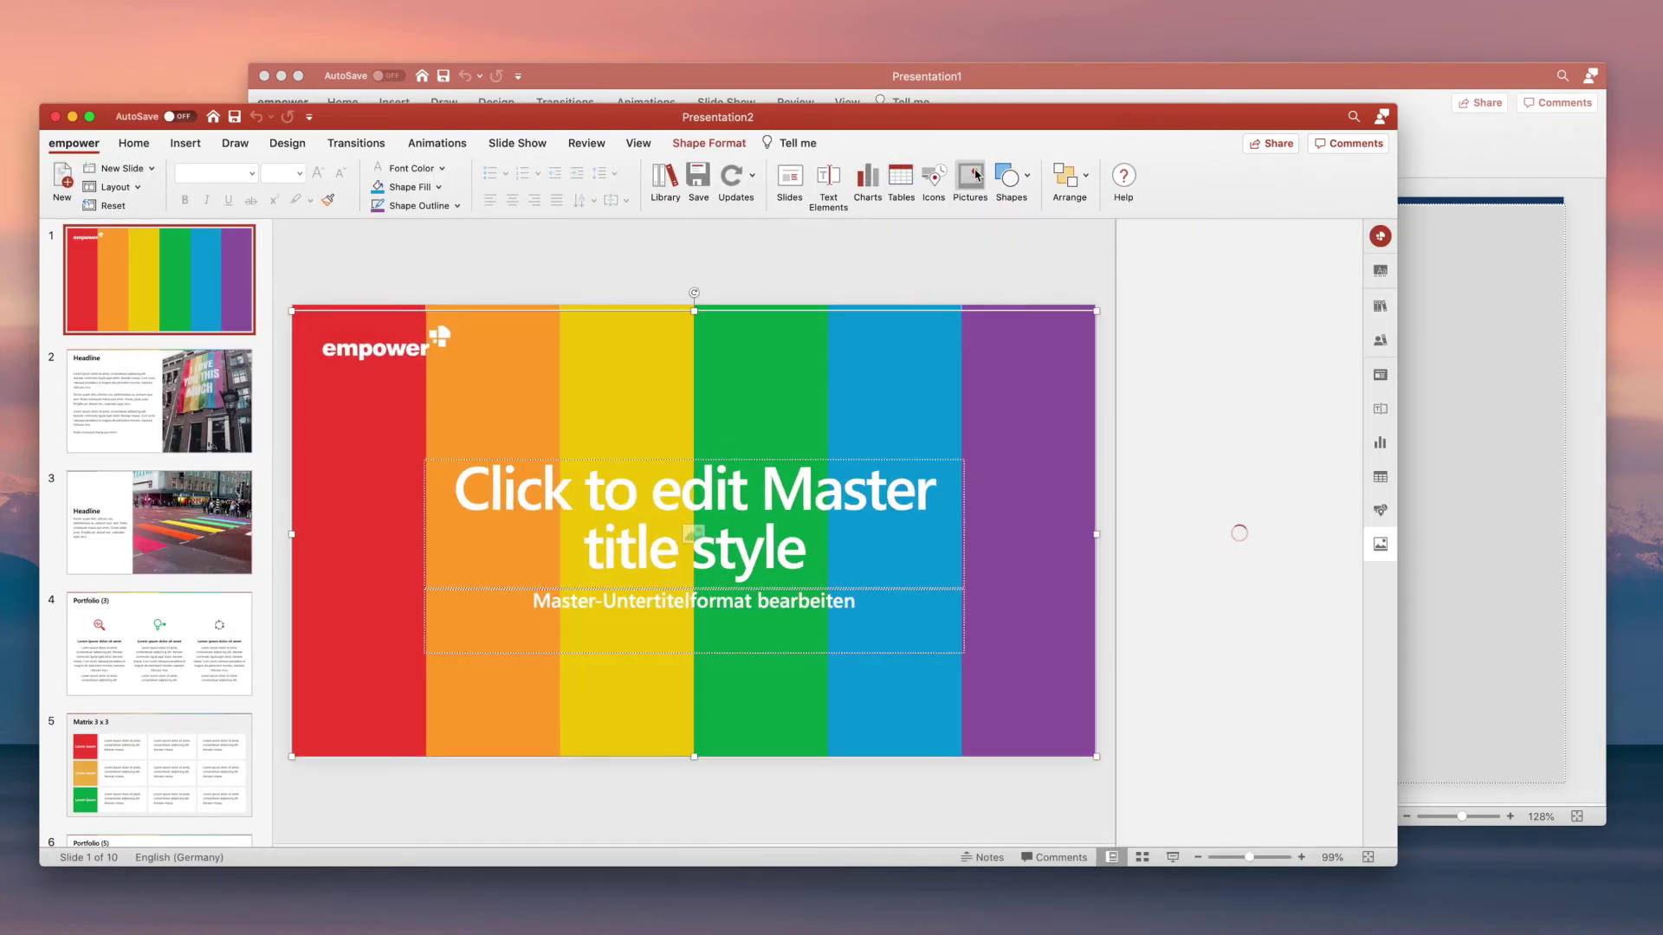
double_click(1213, 369)
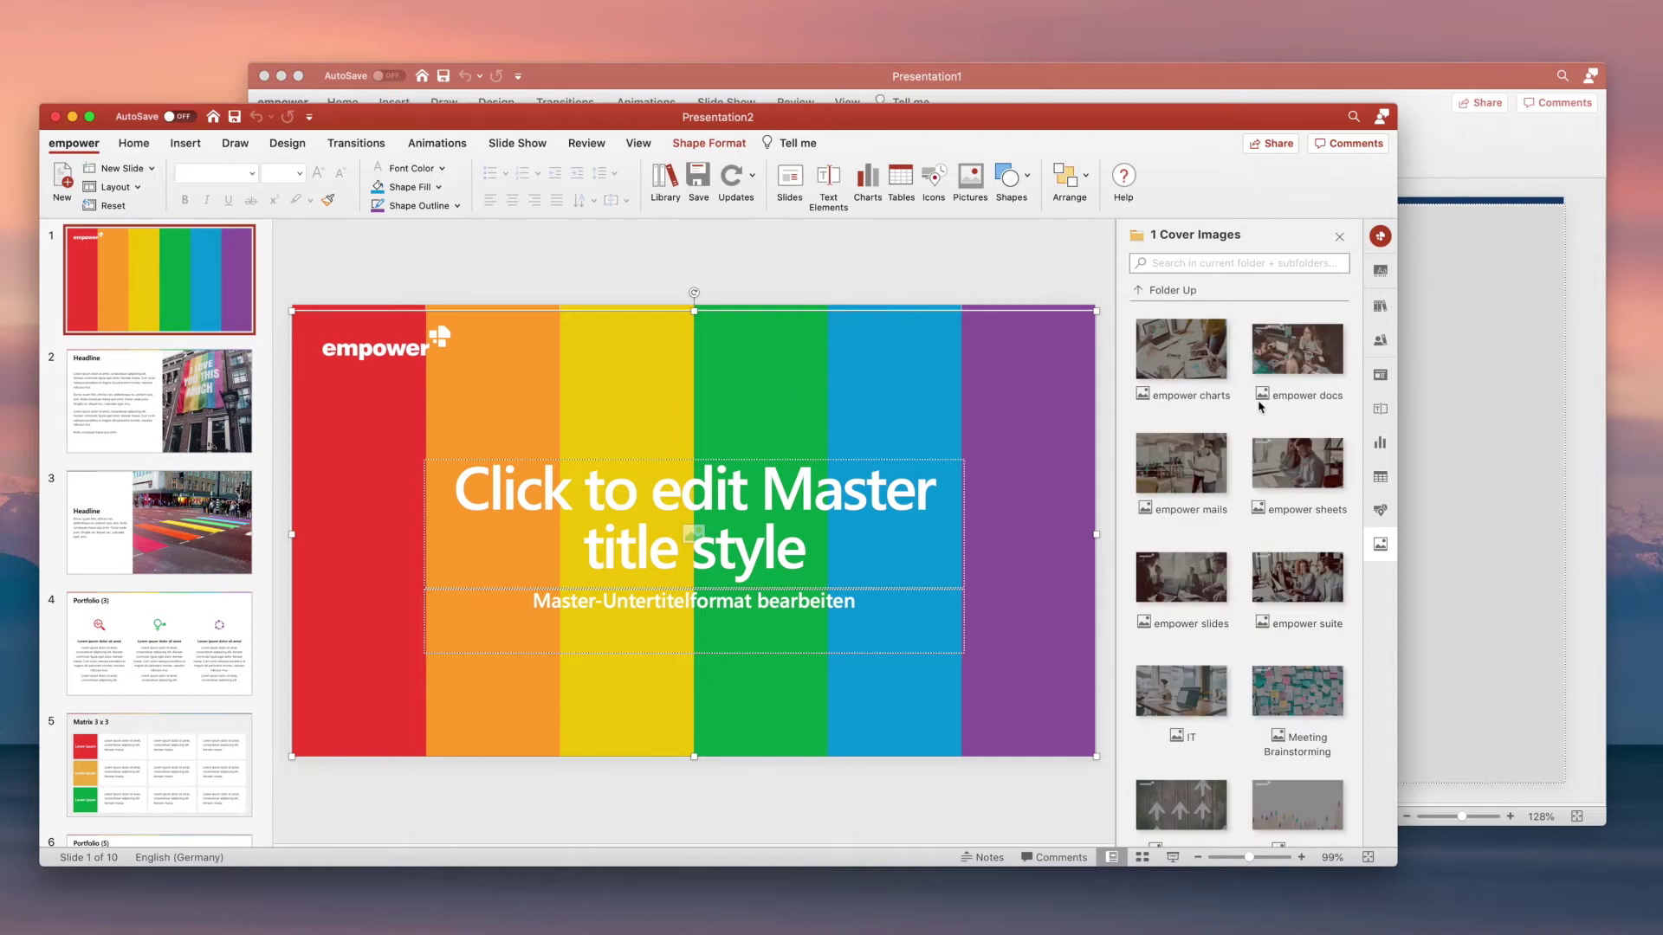
double_click(1288, 577)
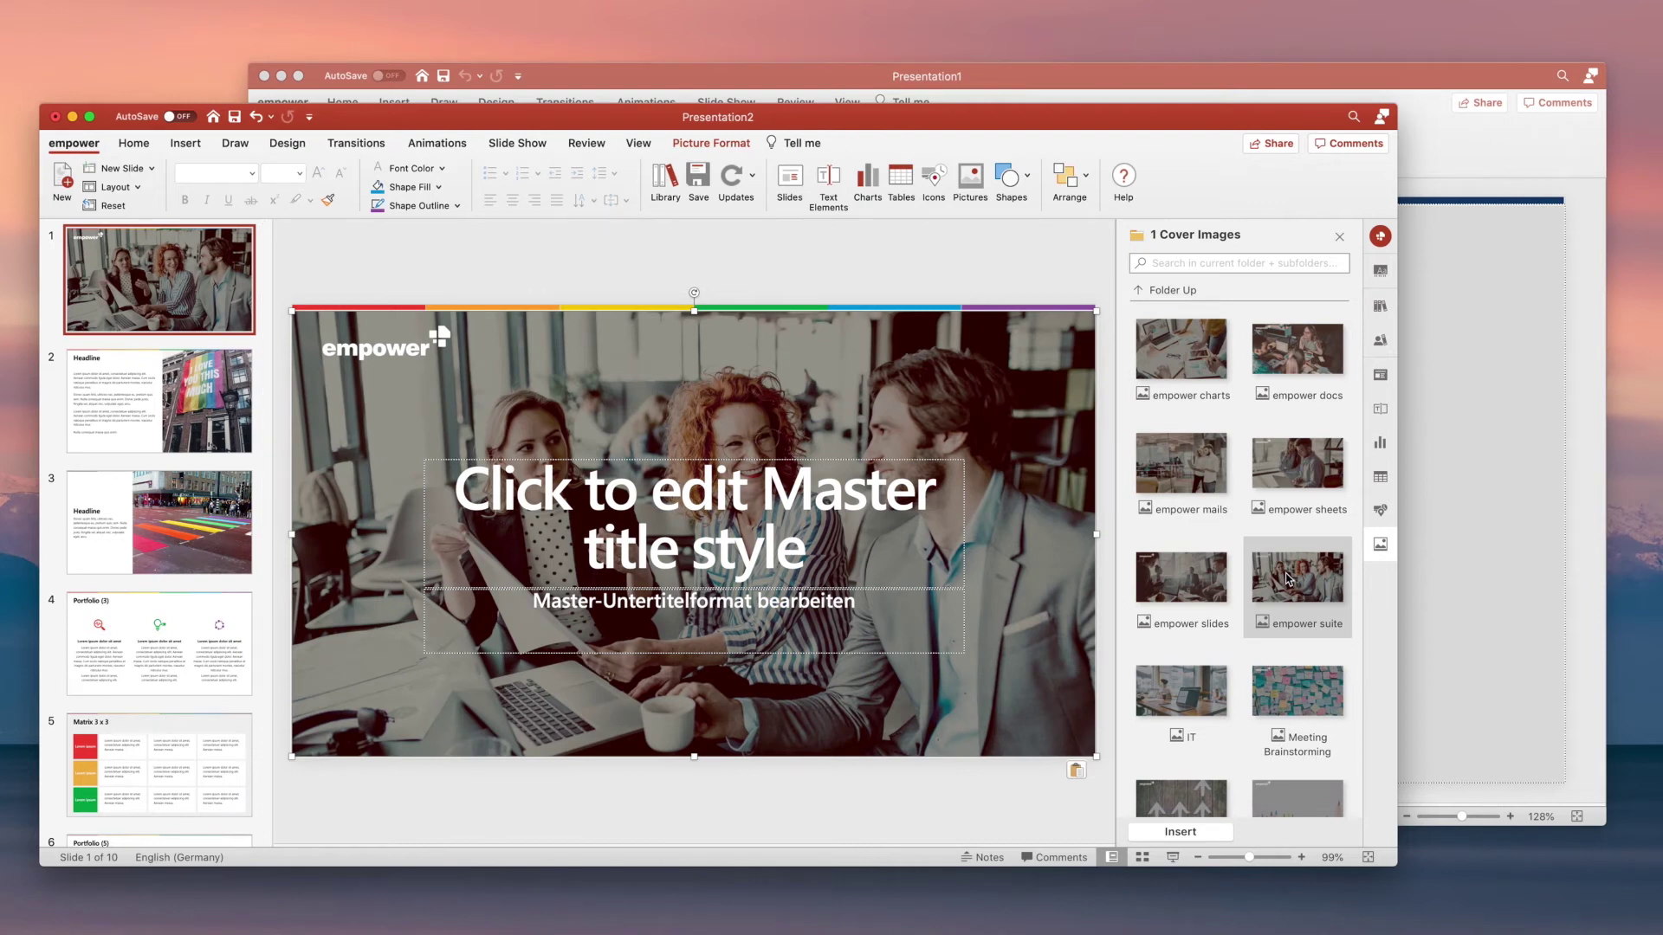
click(1163, 290)
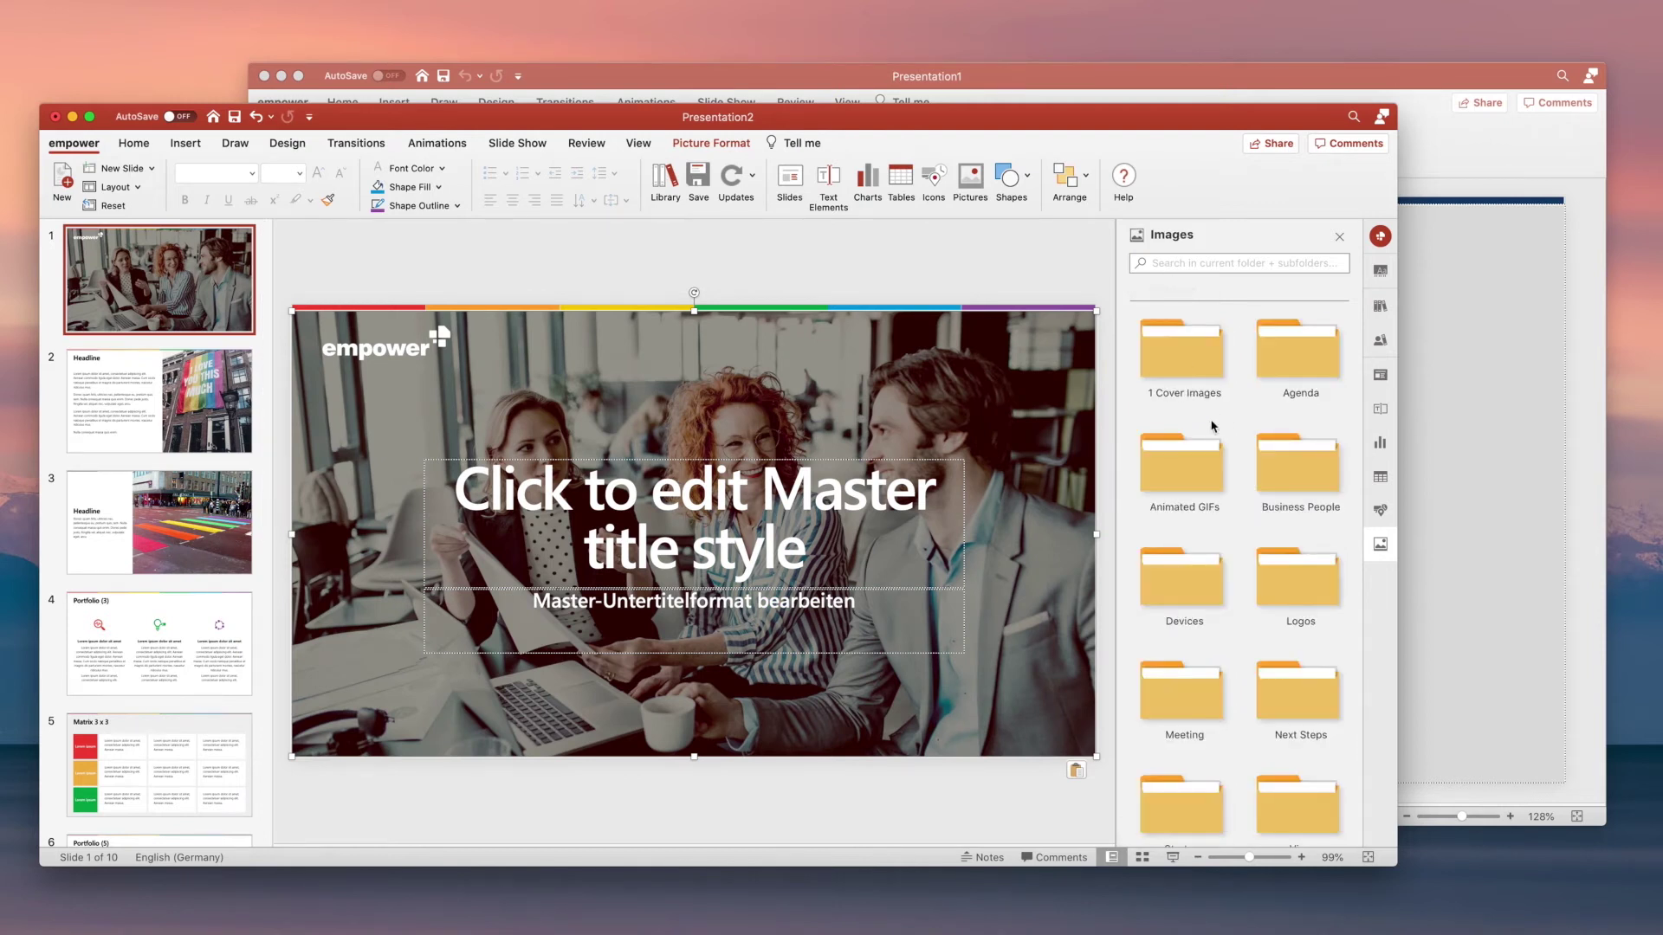
scroll(1213, 426, down, 10)
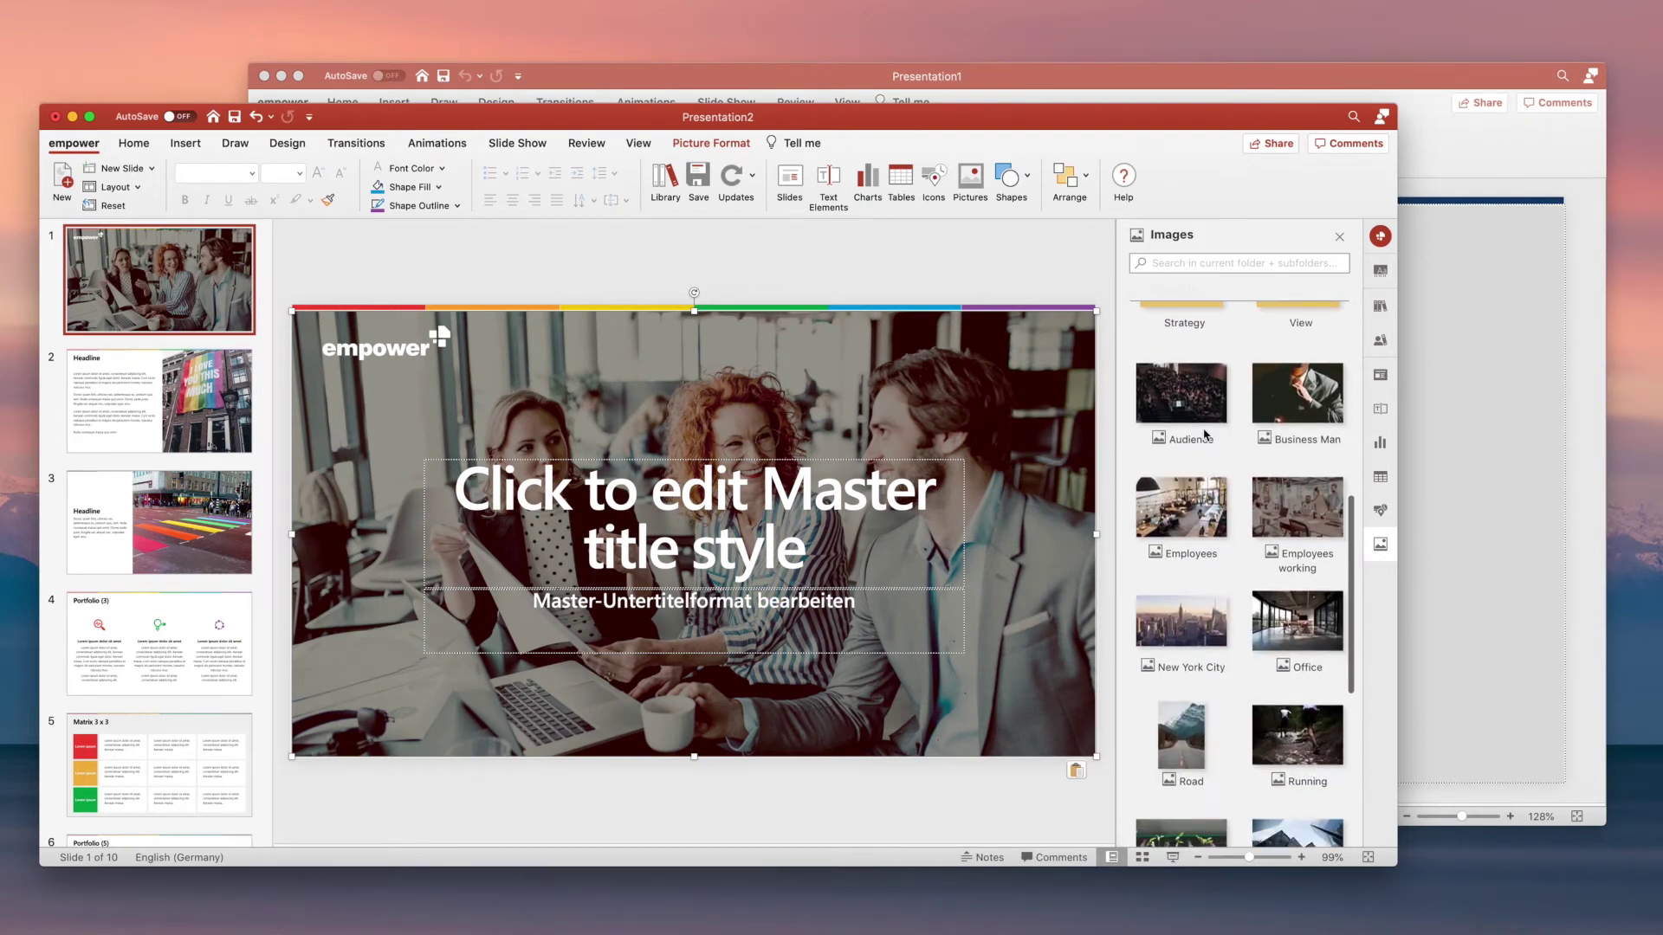
scroll(1204, 435, down, 4)
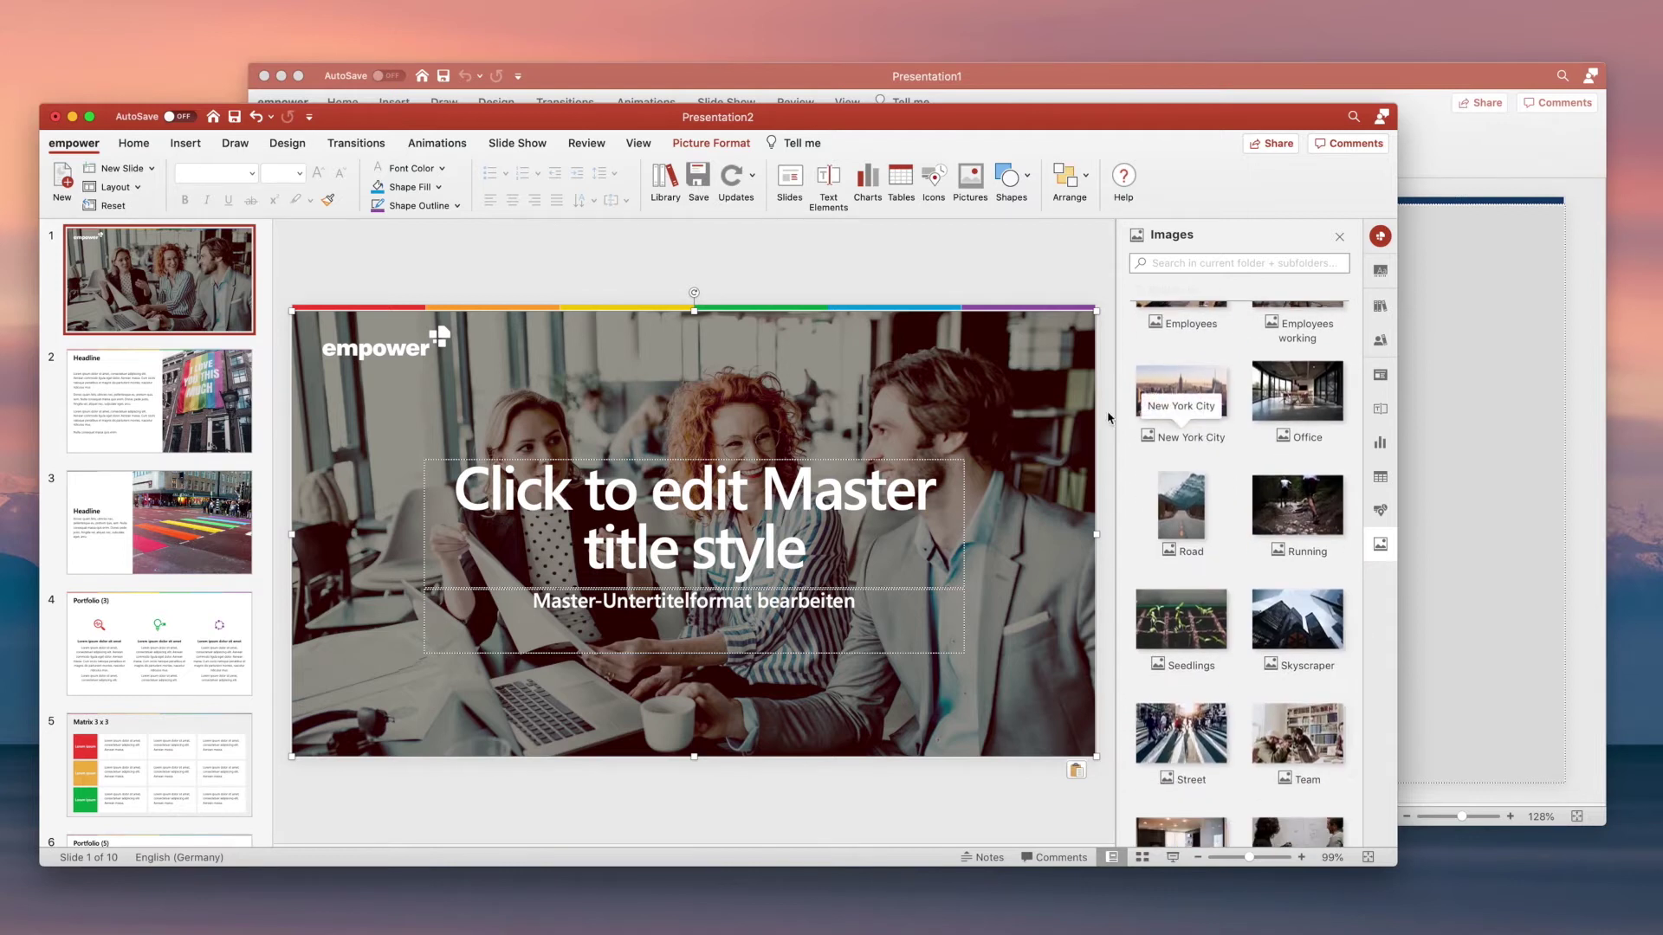
Insert a two-column comparison slide with a 100% Stacked Column chart on the left.
click(152, 170)
click(205, 312)
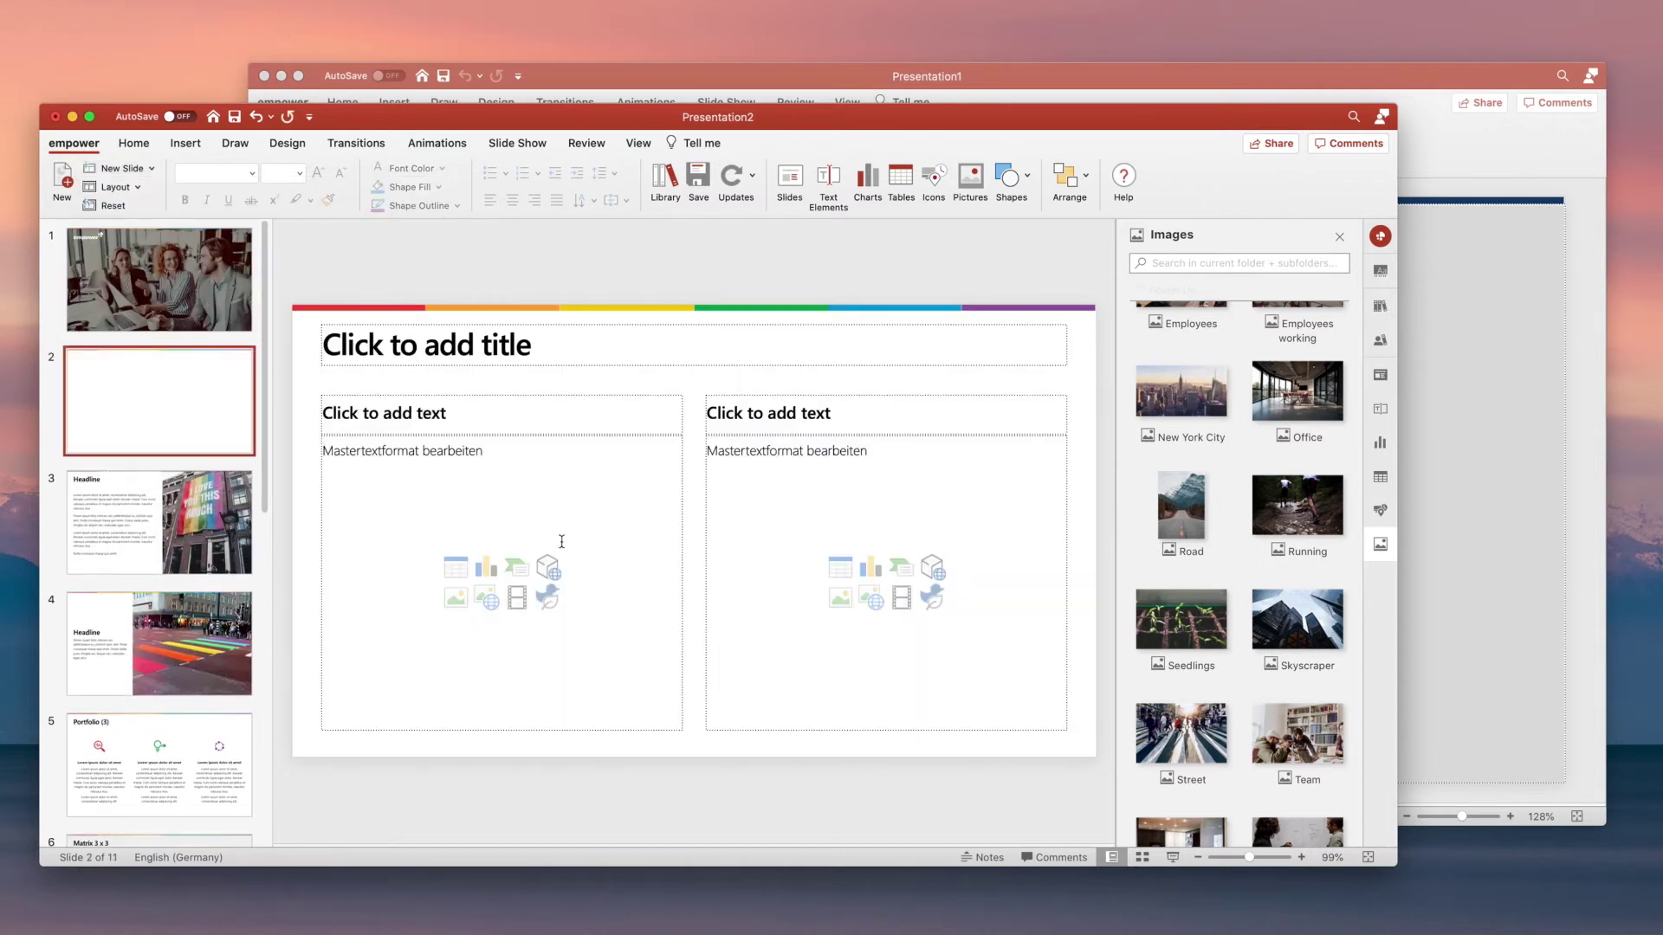
click(680, 517)
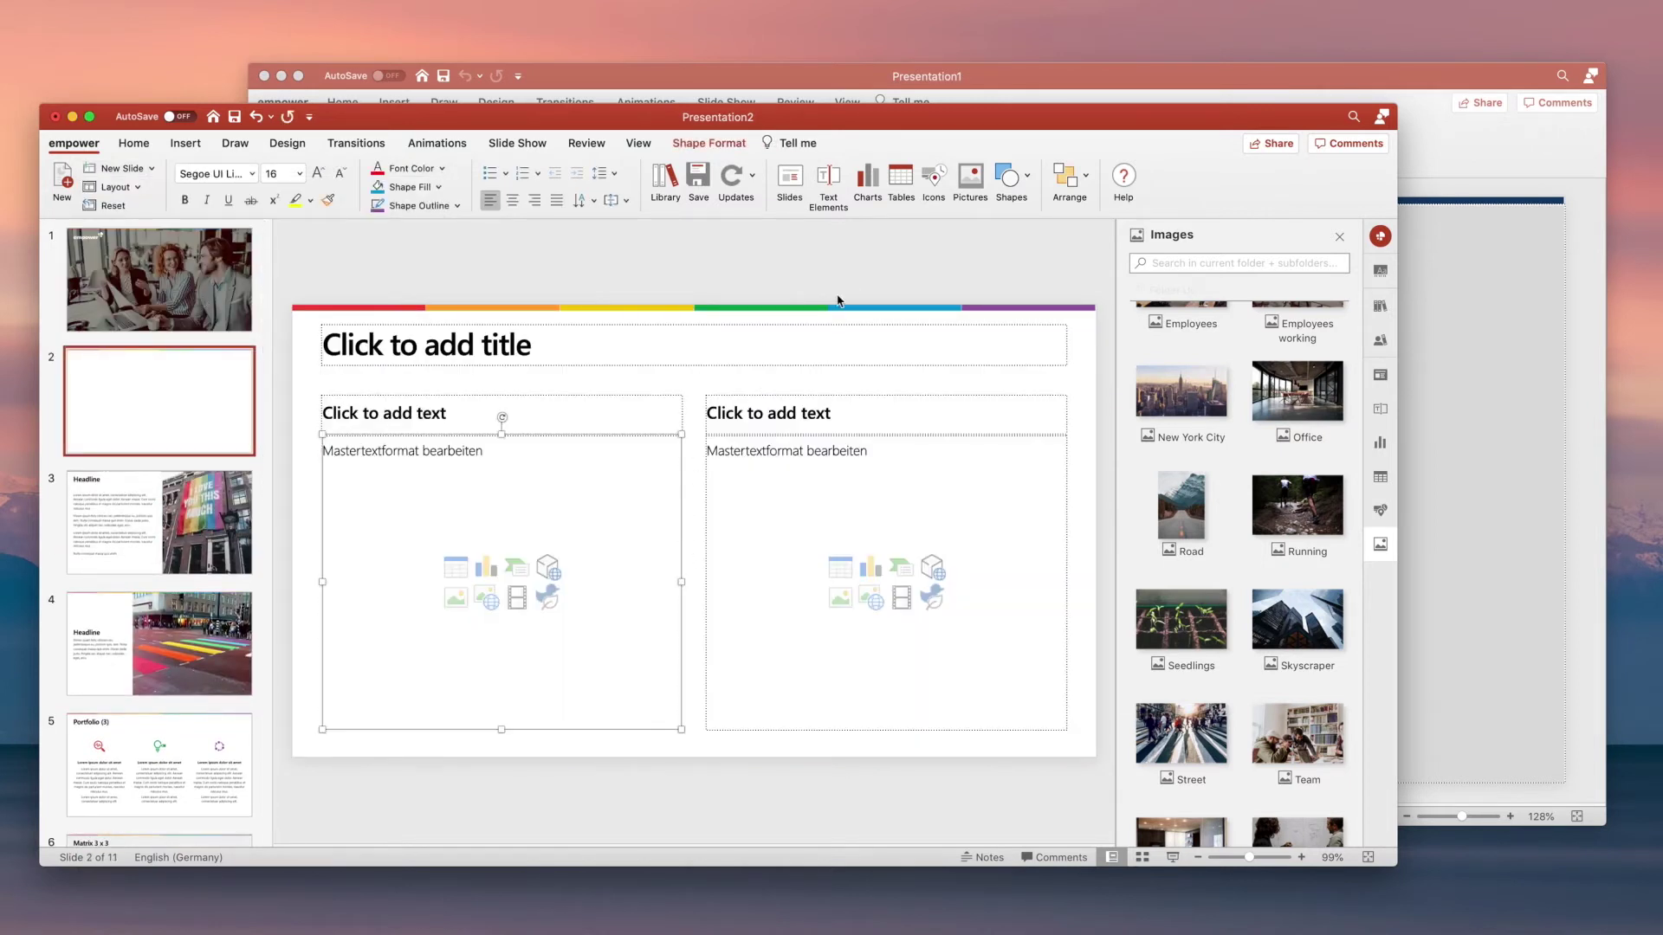
click(867, 182)
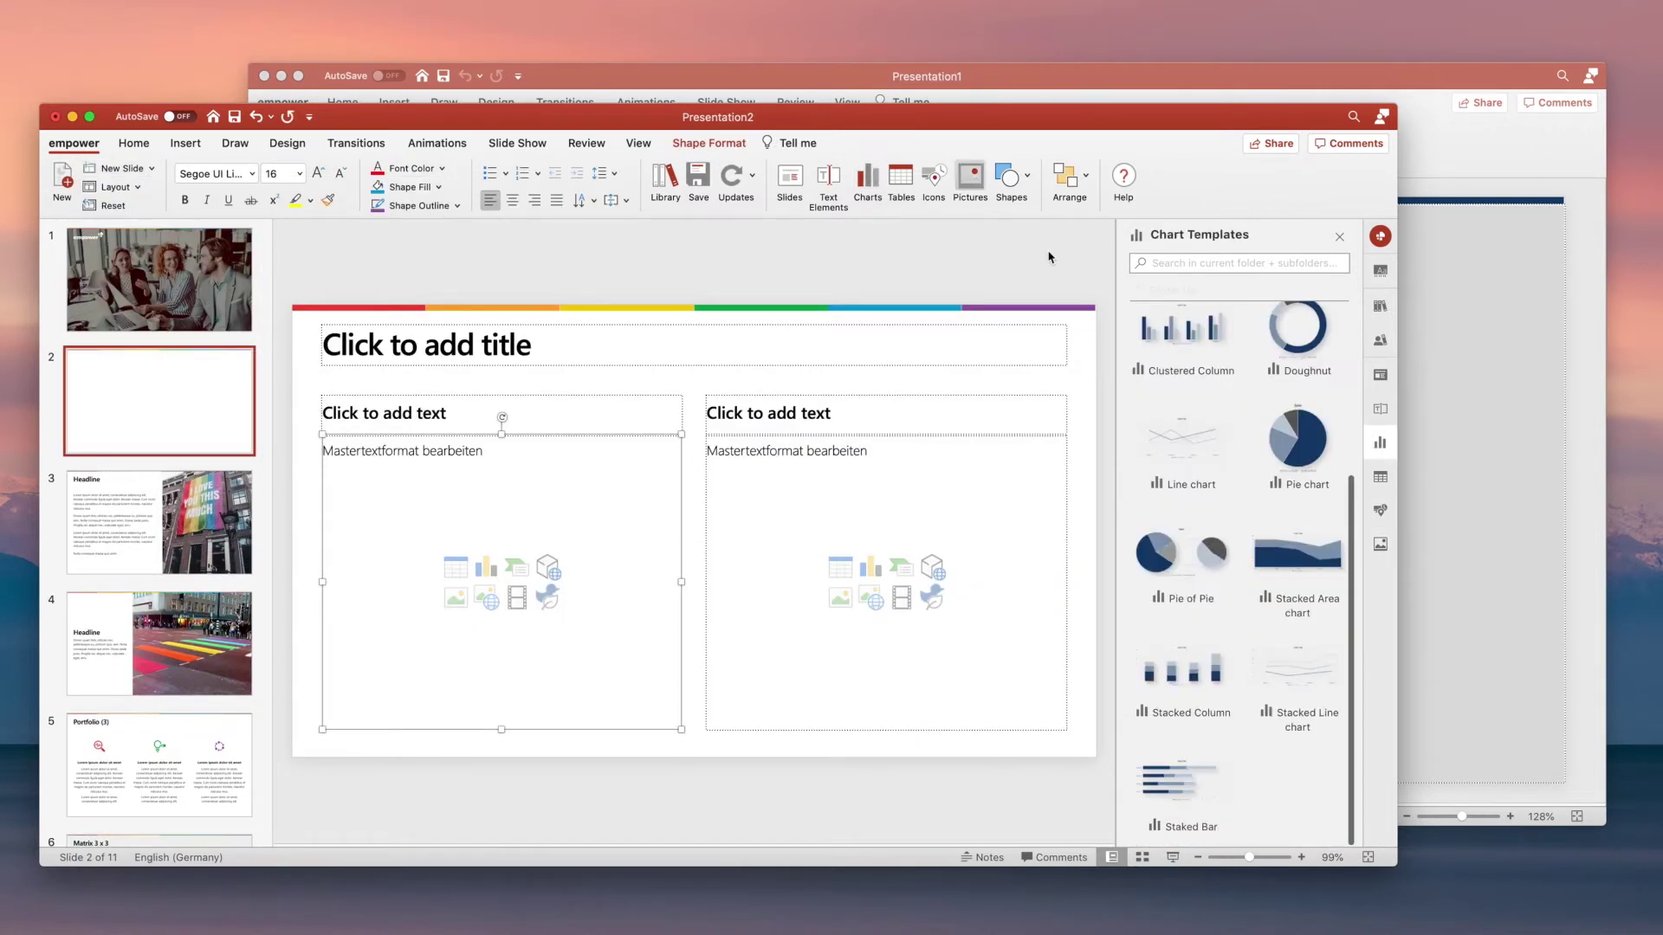
double_click(1192, 393)
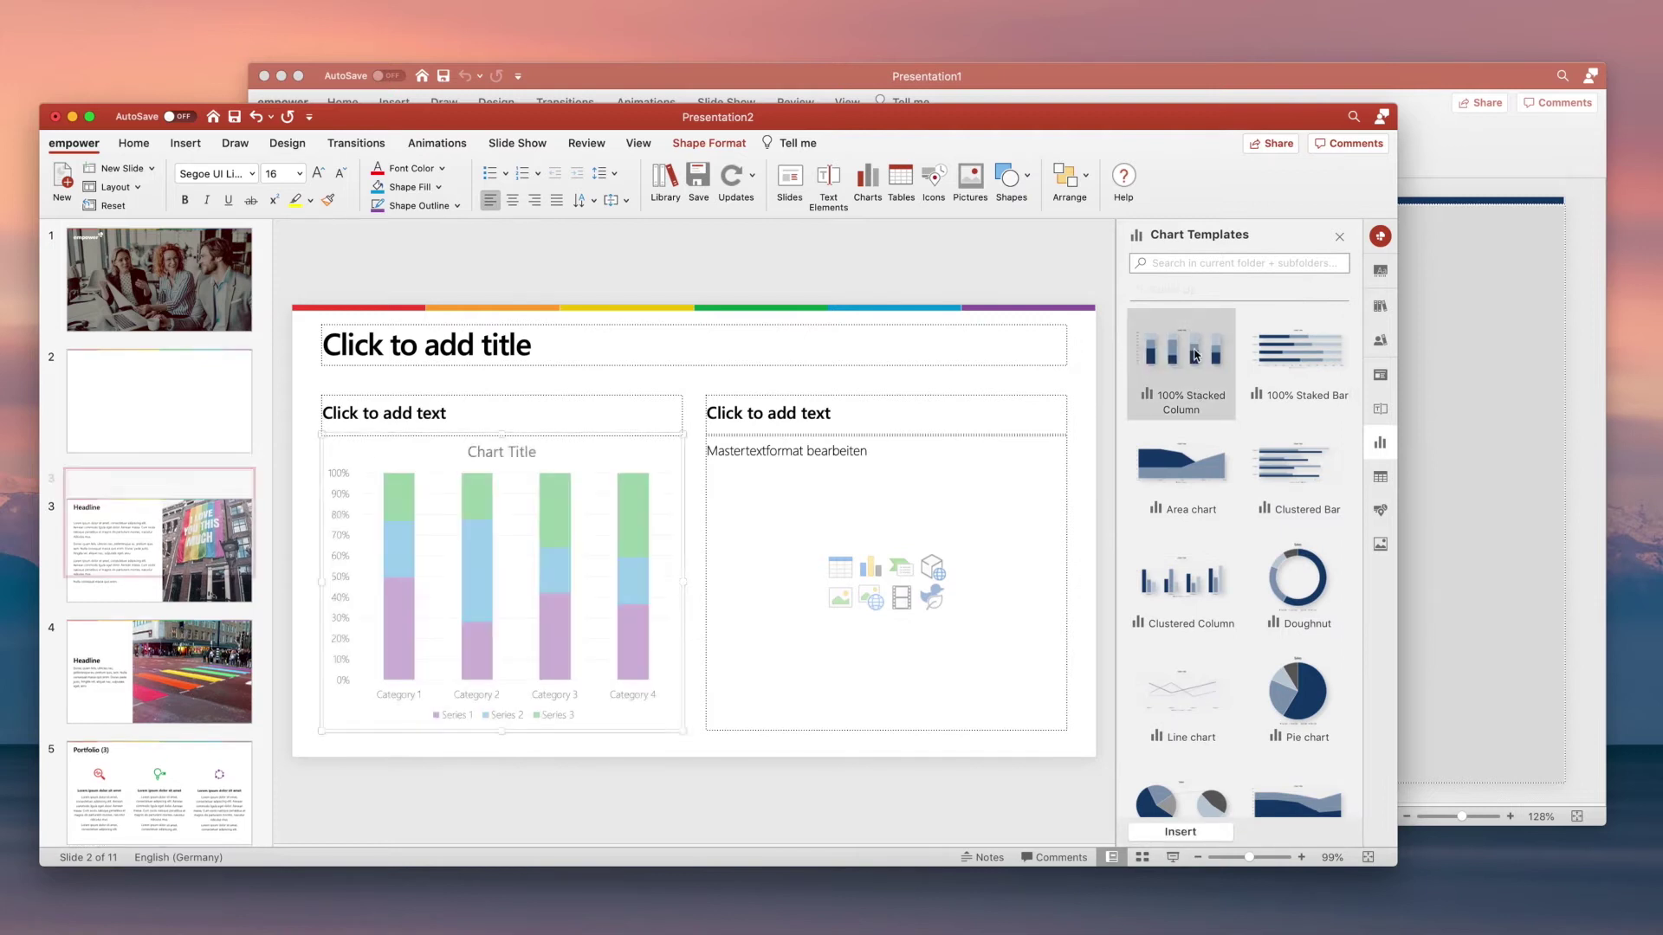
Put a Gridlines with Total table in the right-hand placeholder.
click(900, 182)
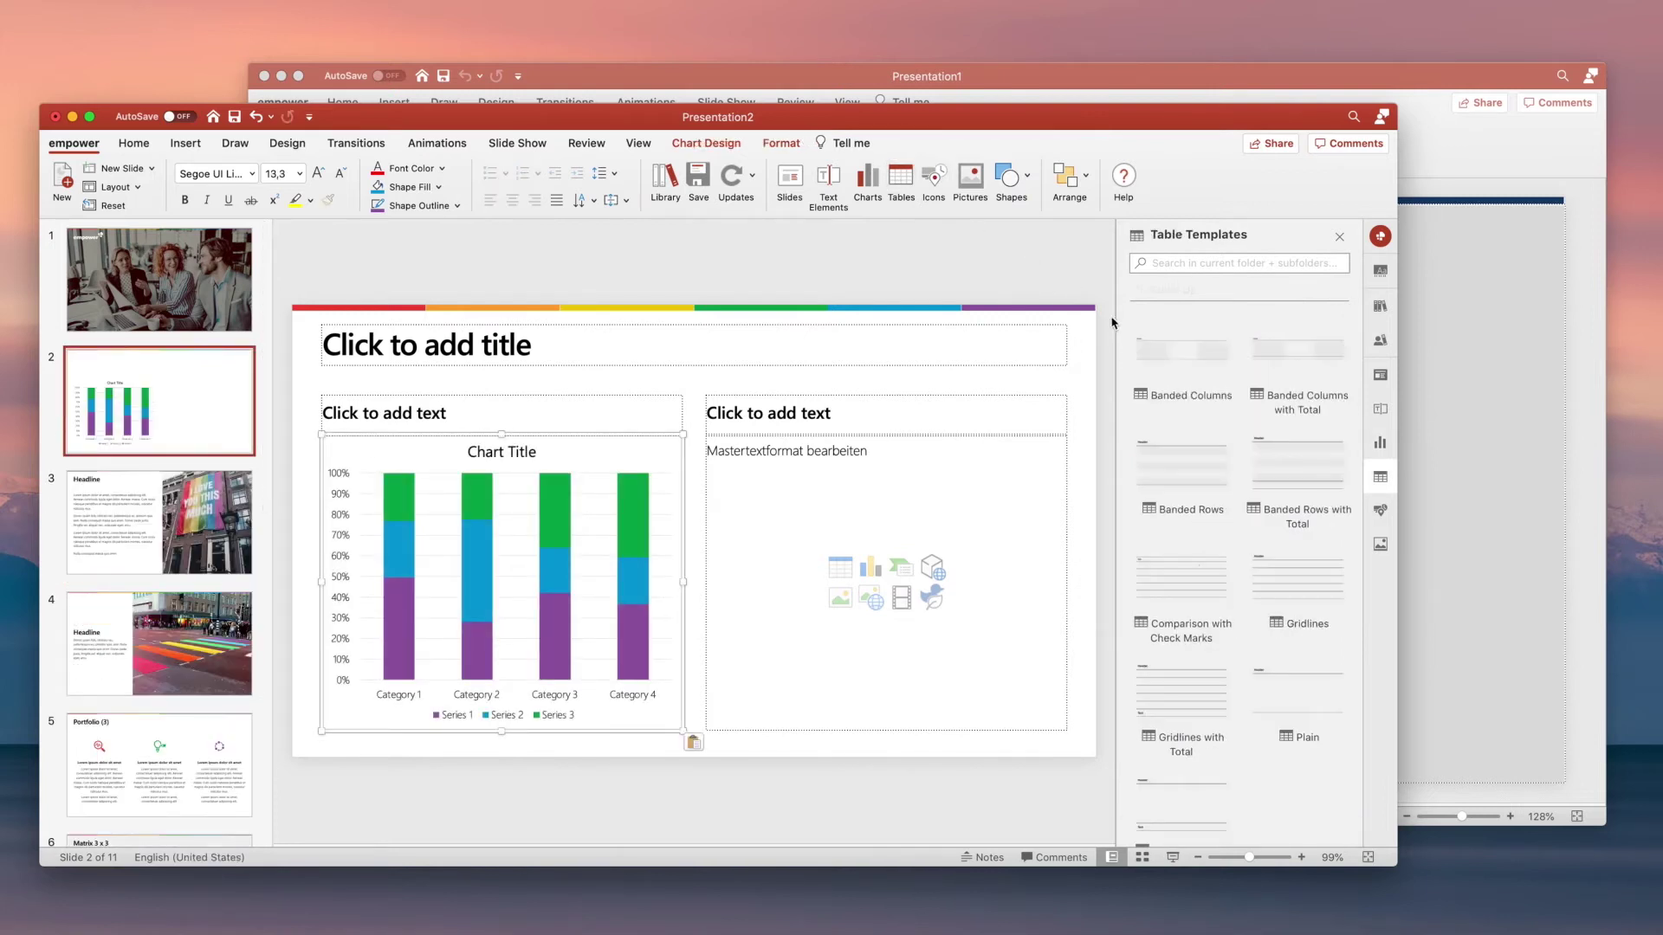
click(1007, 501)
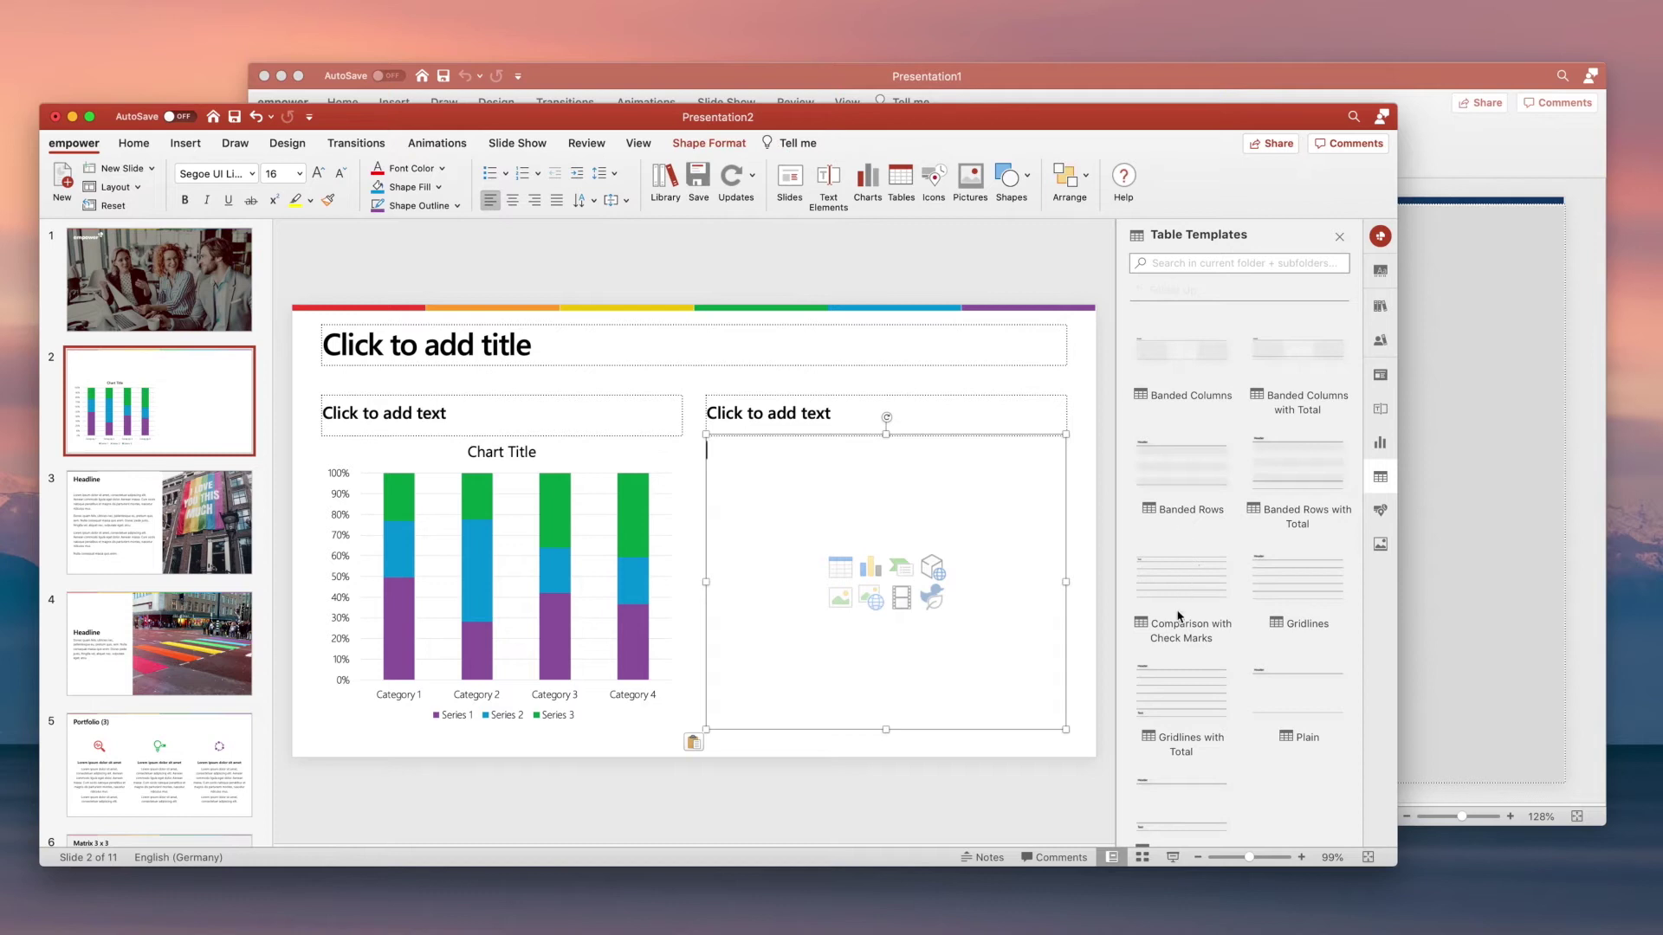
double_click(1174, 713)
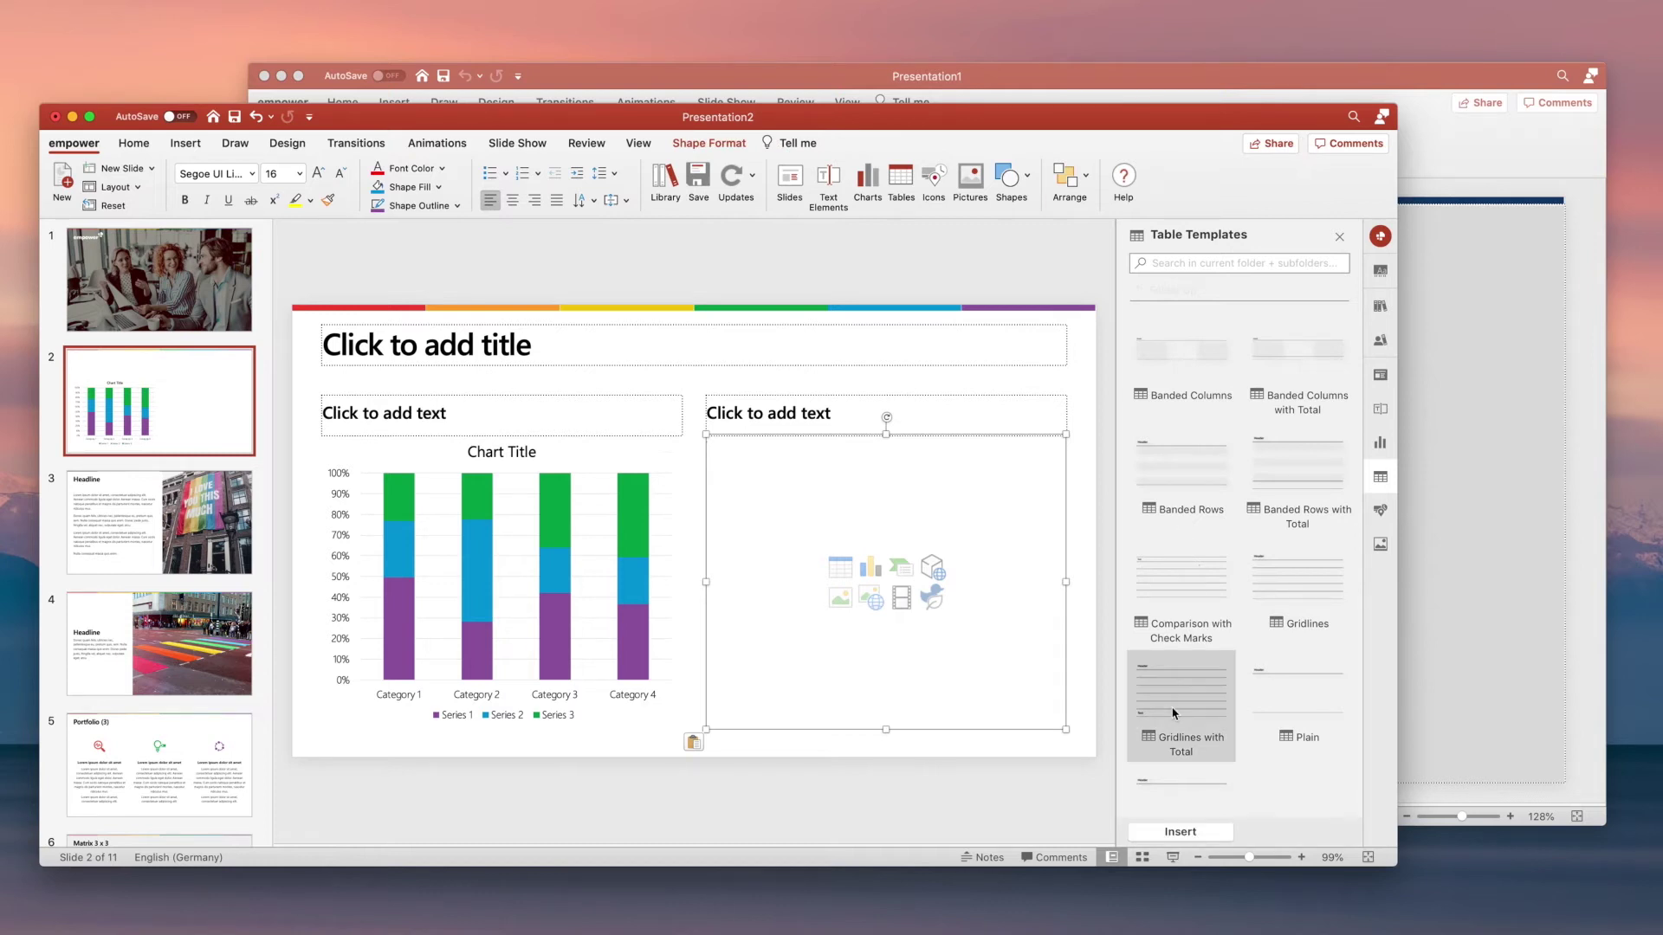
click(1380, 410)
Add a 1 Footnote source line and a 5 Post-it yellow note reading 'Please check' to slide 2.
double_click(1154, 353)
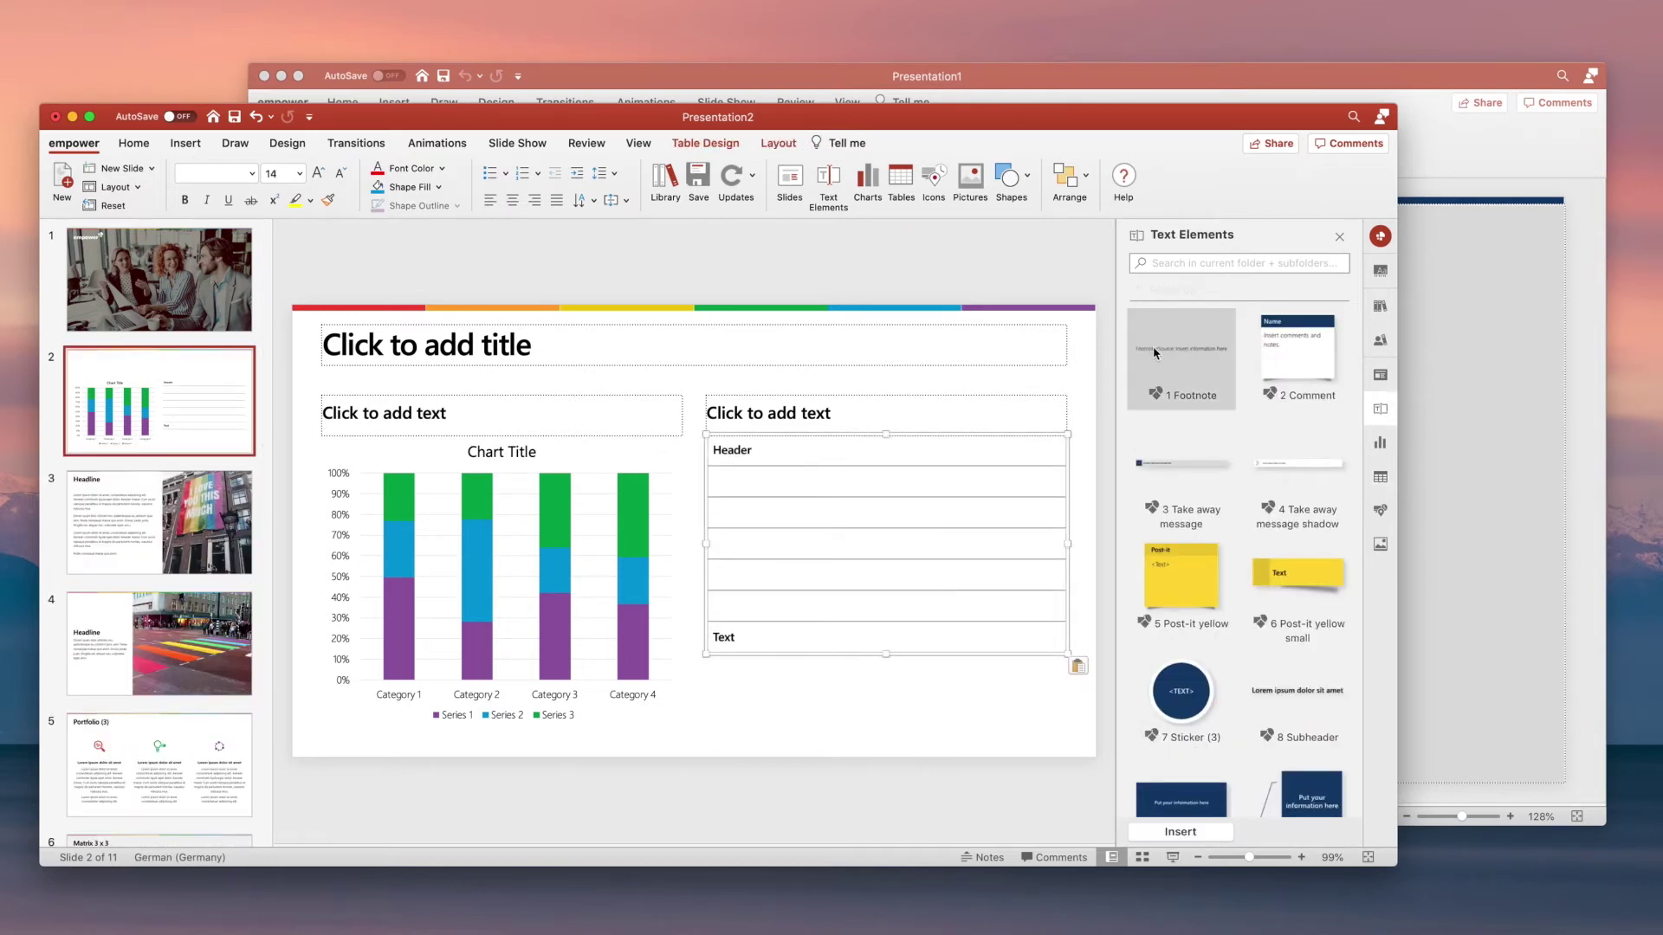
double_click(1209, 587)
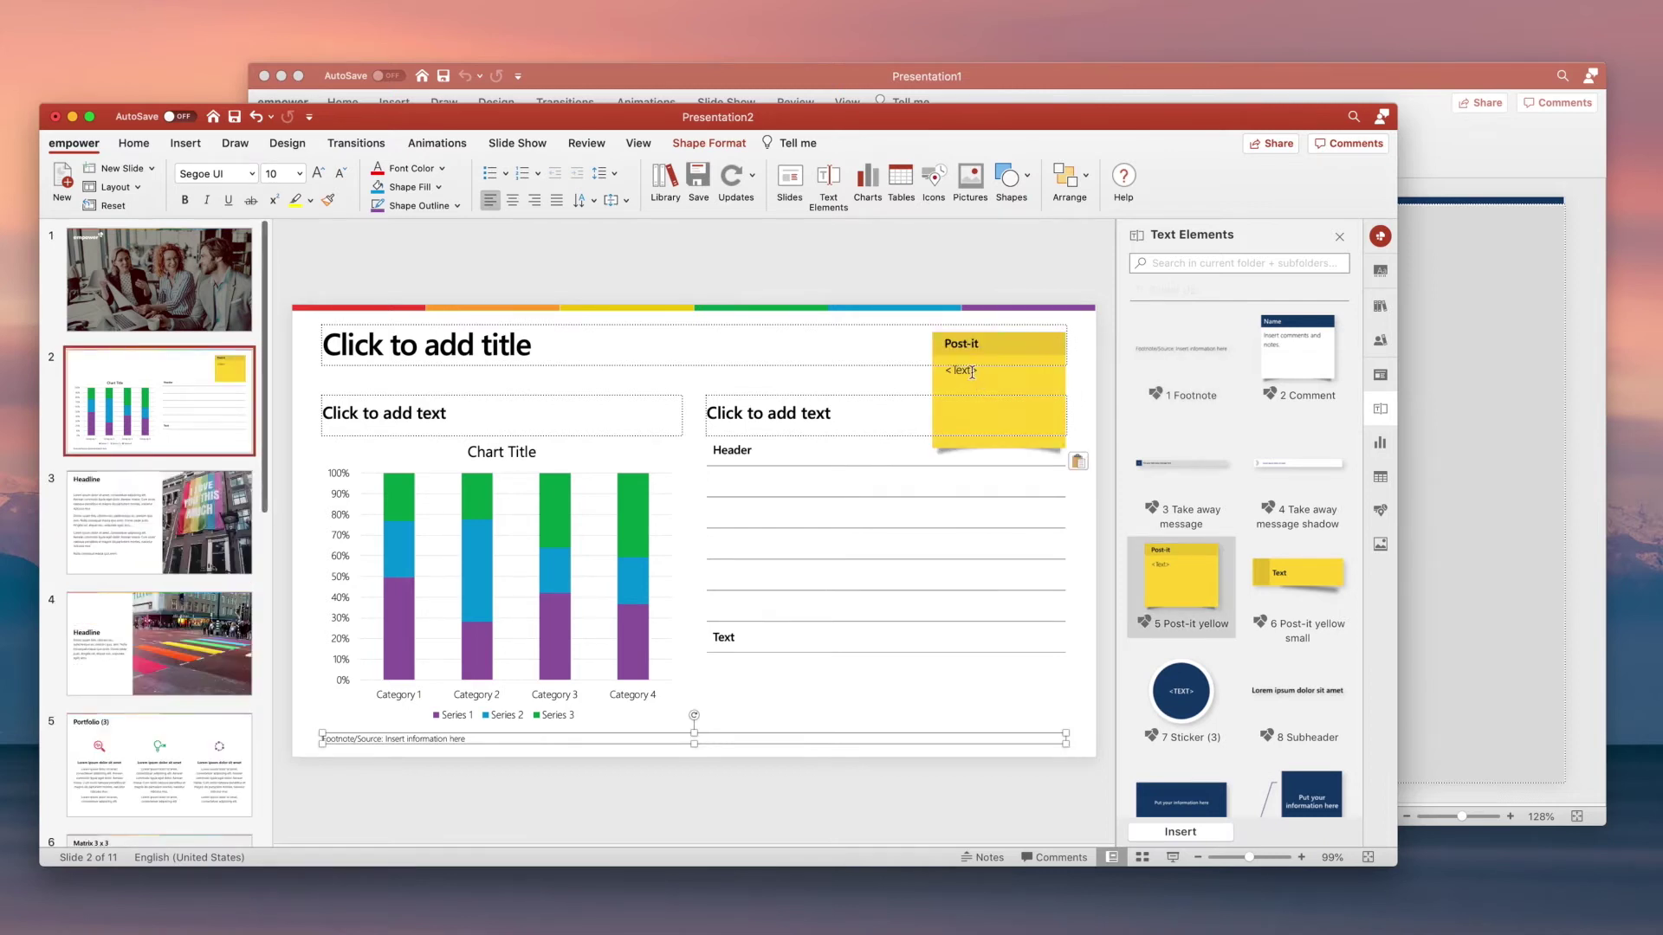
click(970, 370)
text(Please check)
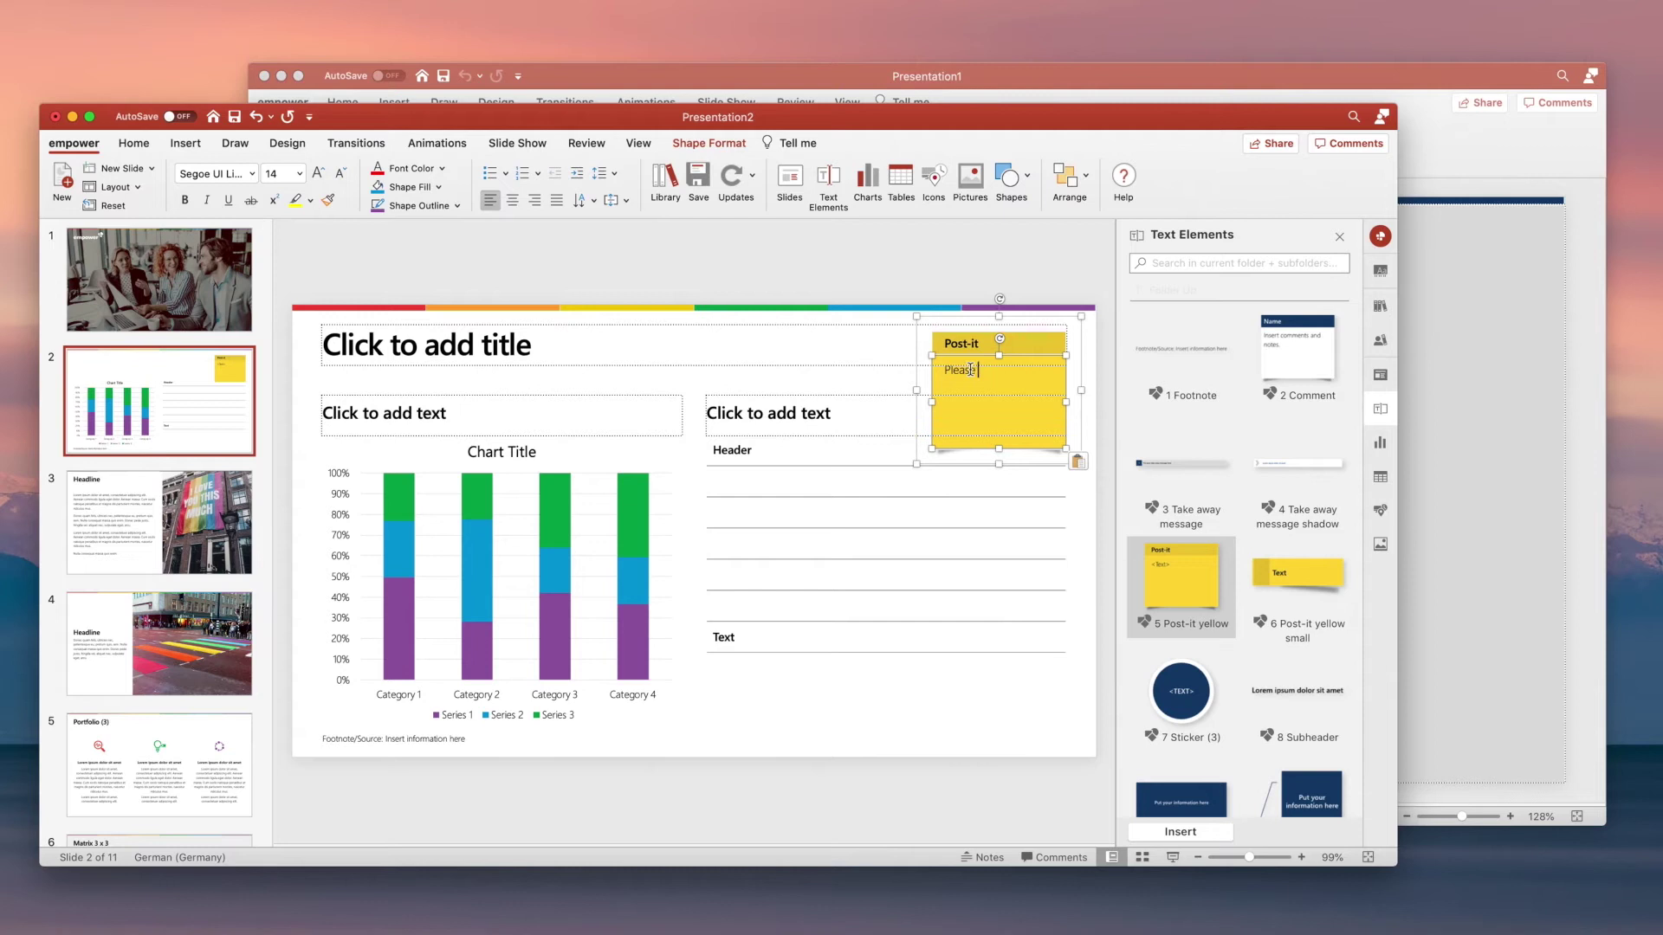
click(856, 280)
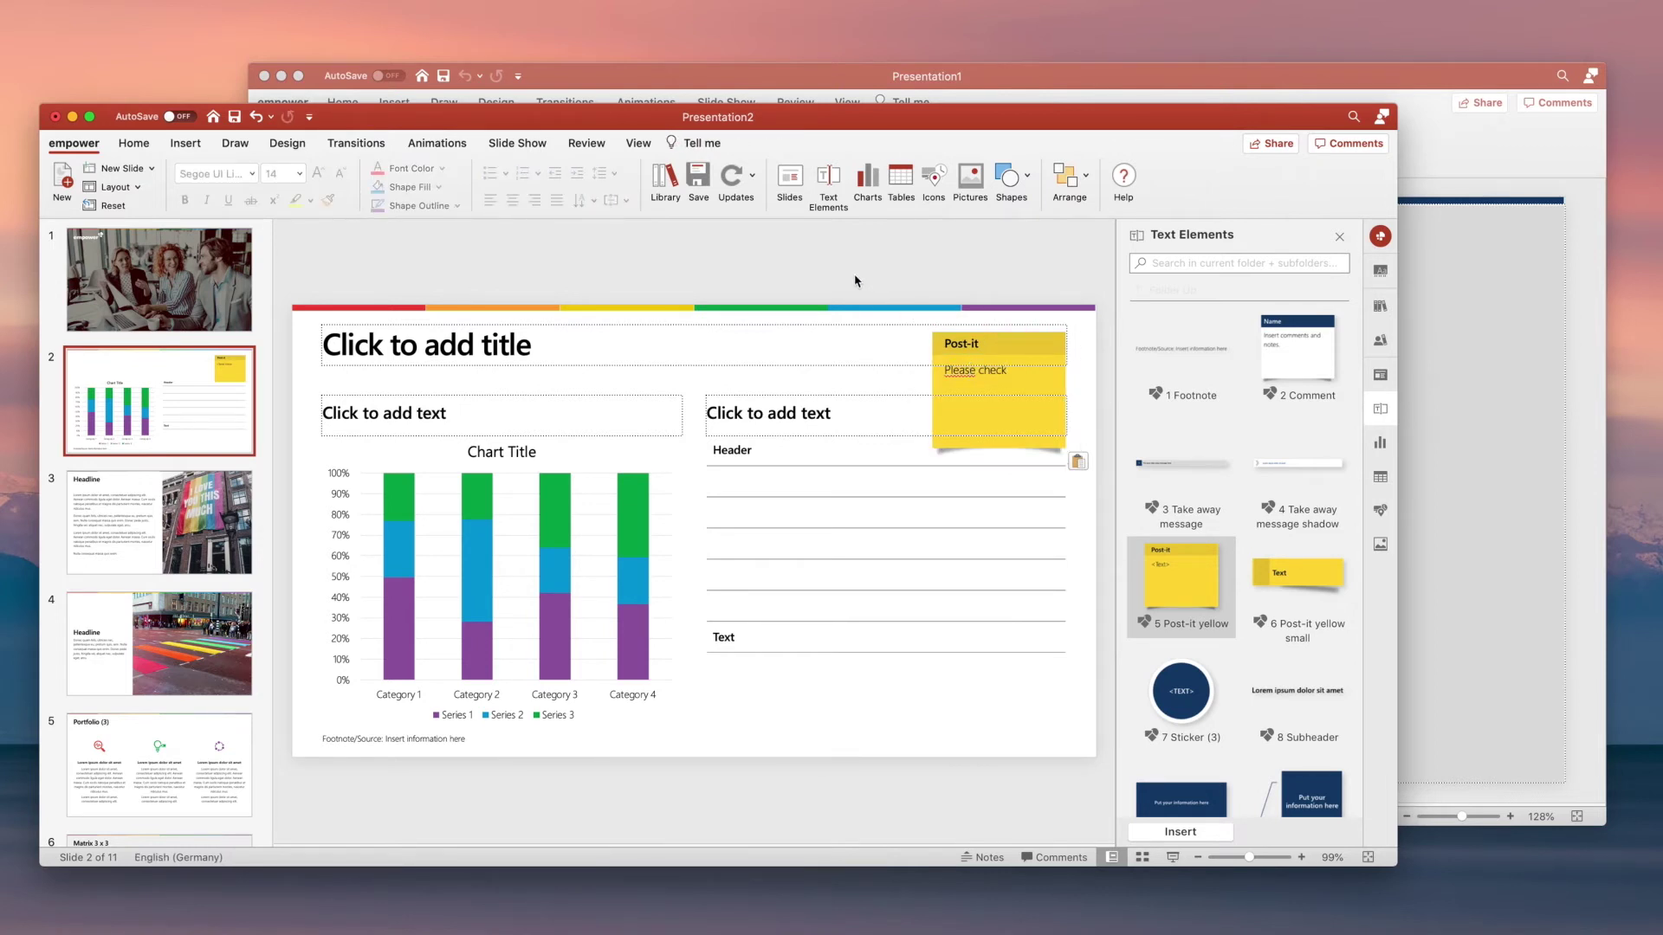
Browse to 5 Slide Library > 3 References in the empower library and filter to English.
click(666, 184)
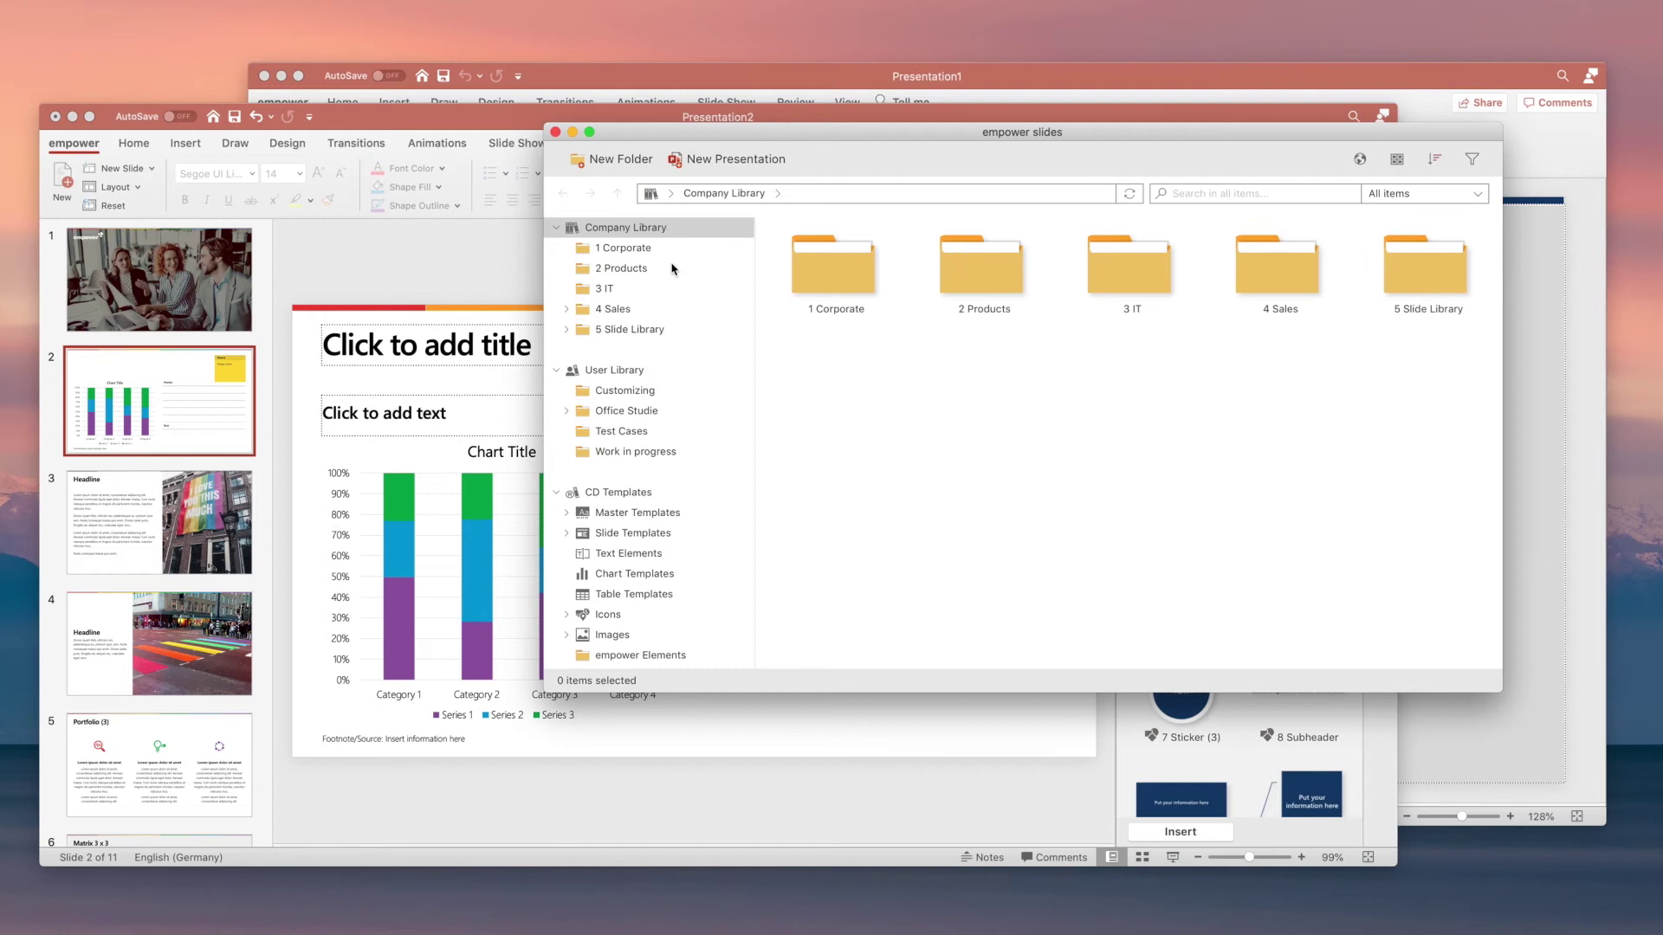
click(638, 334)
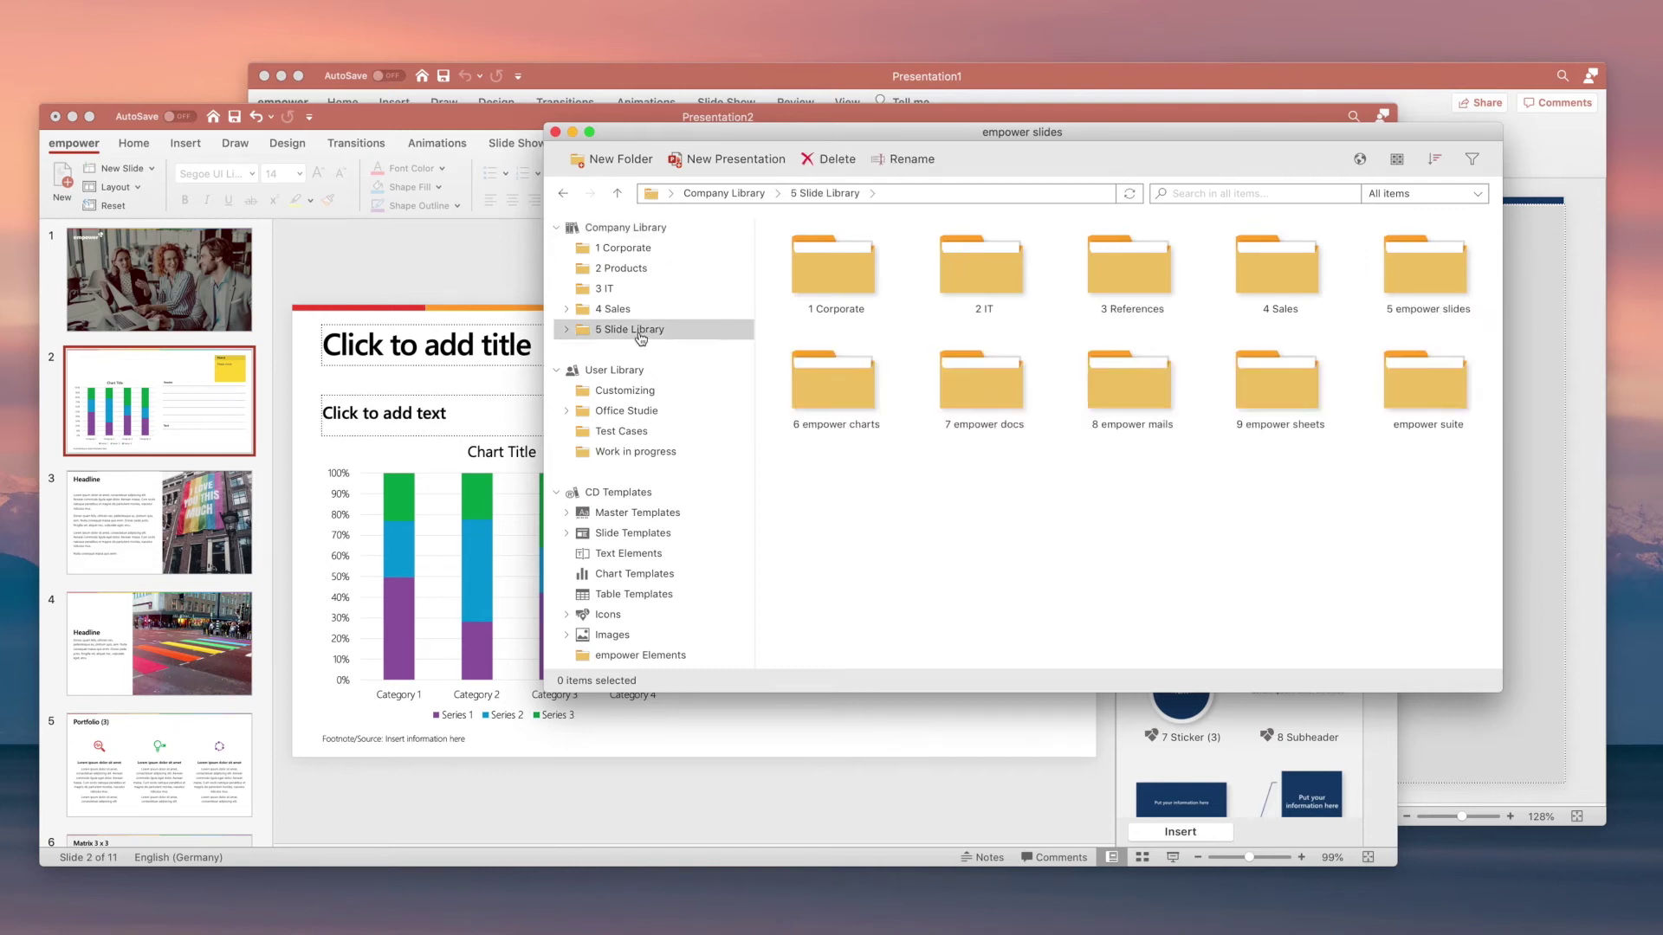
double_click(860, 295)
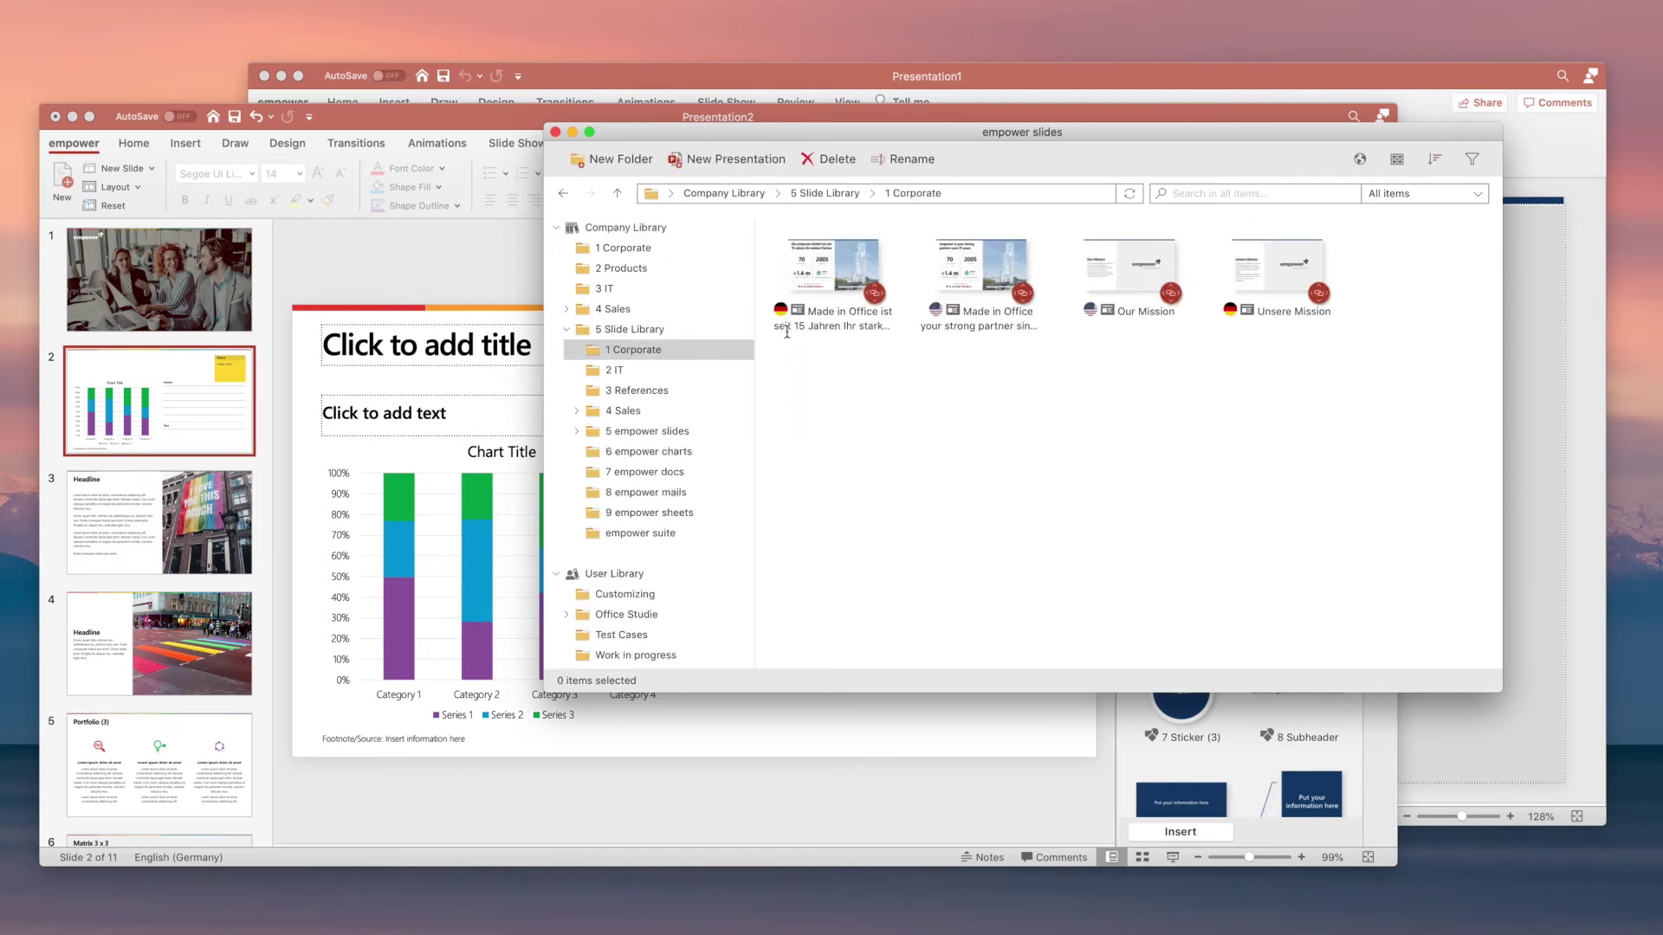
click(615, 371)
click(632, 394)
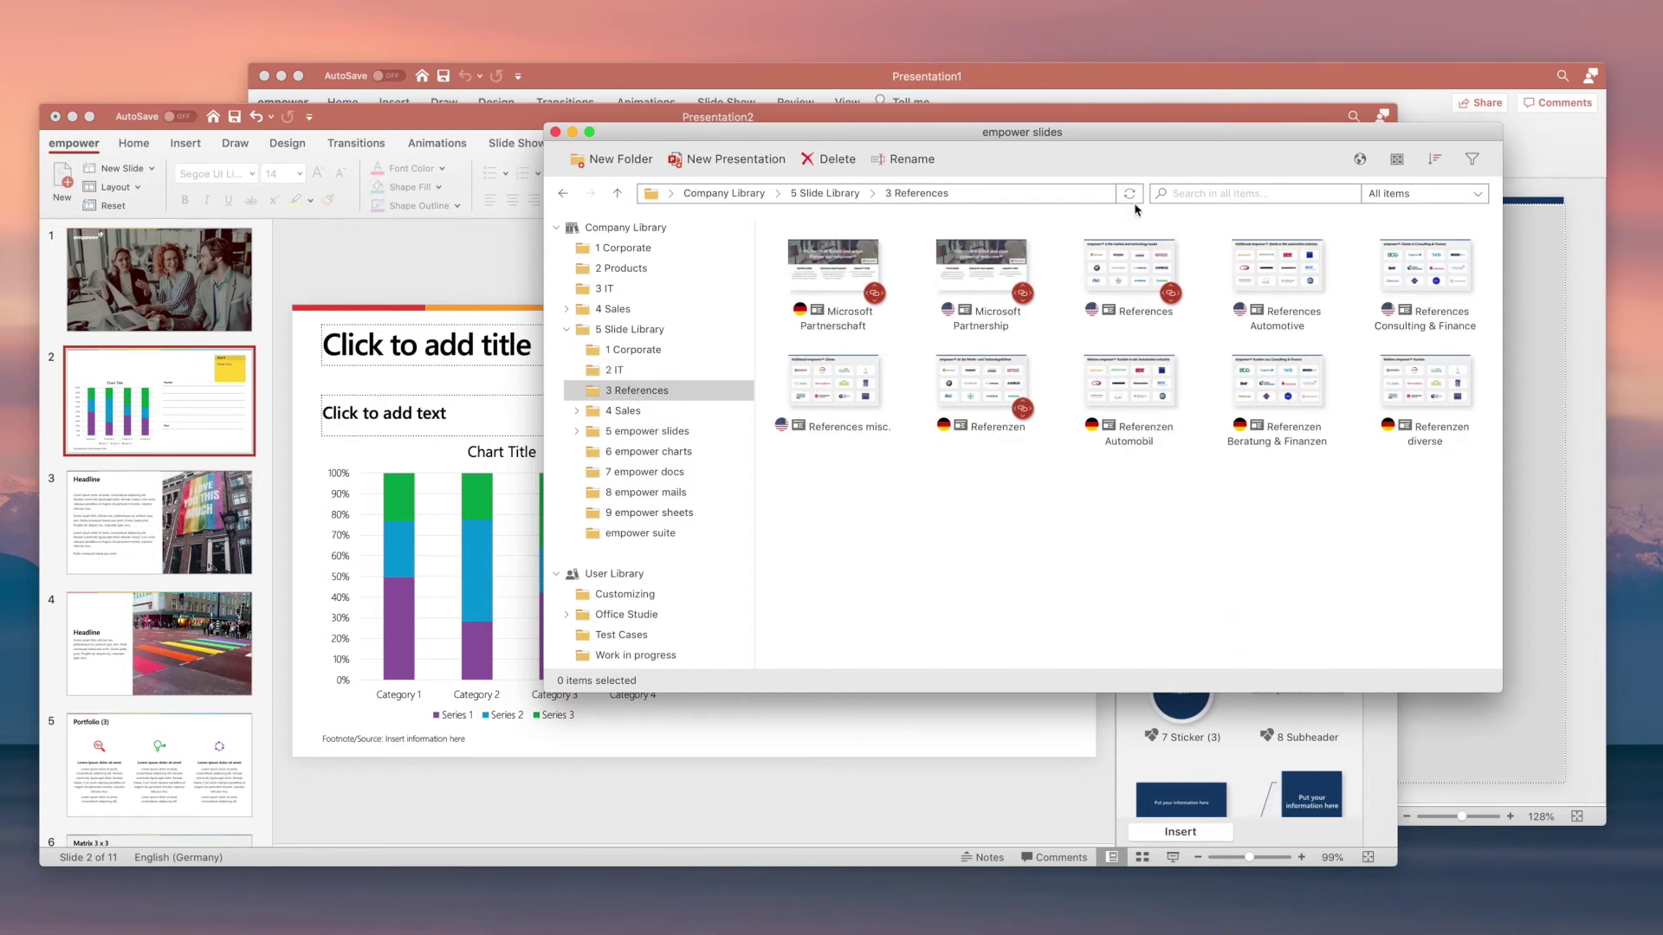
click(1358, 162)
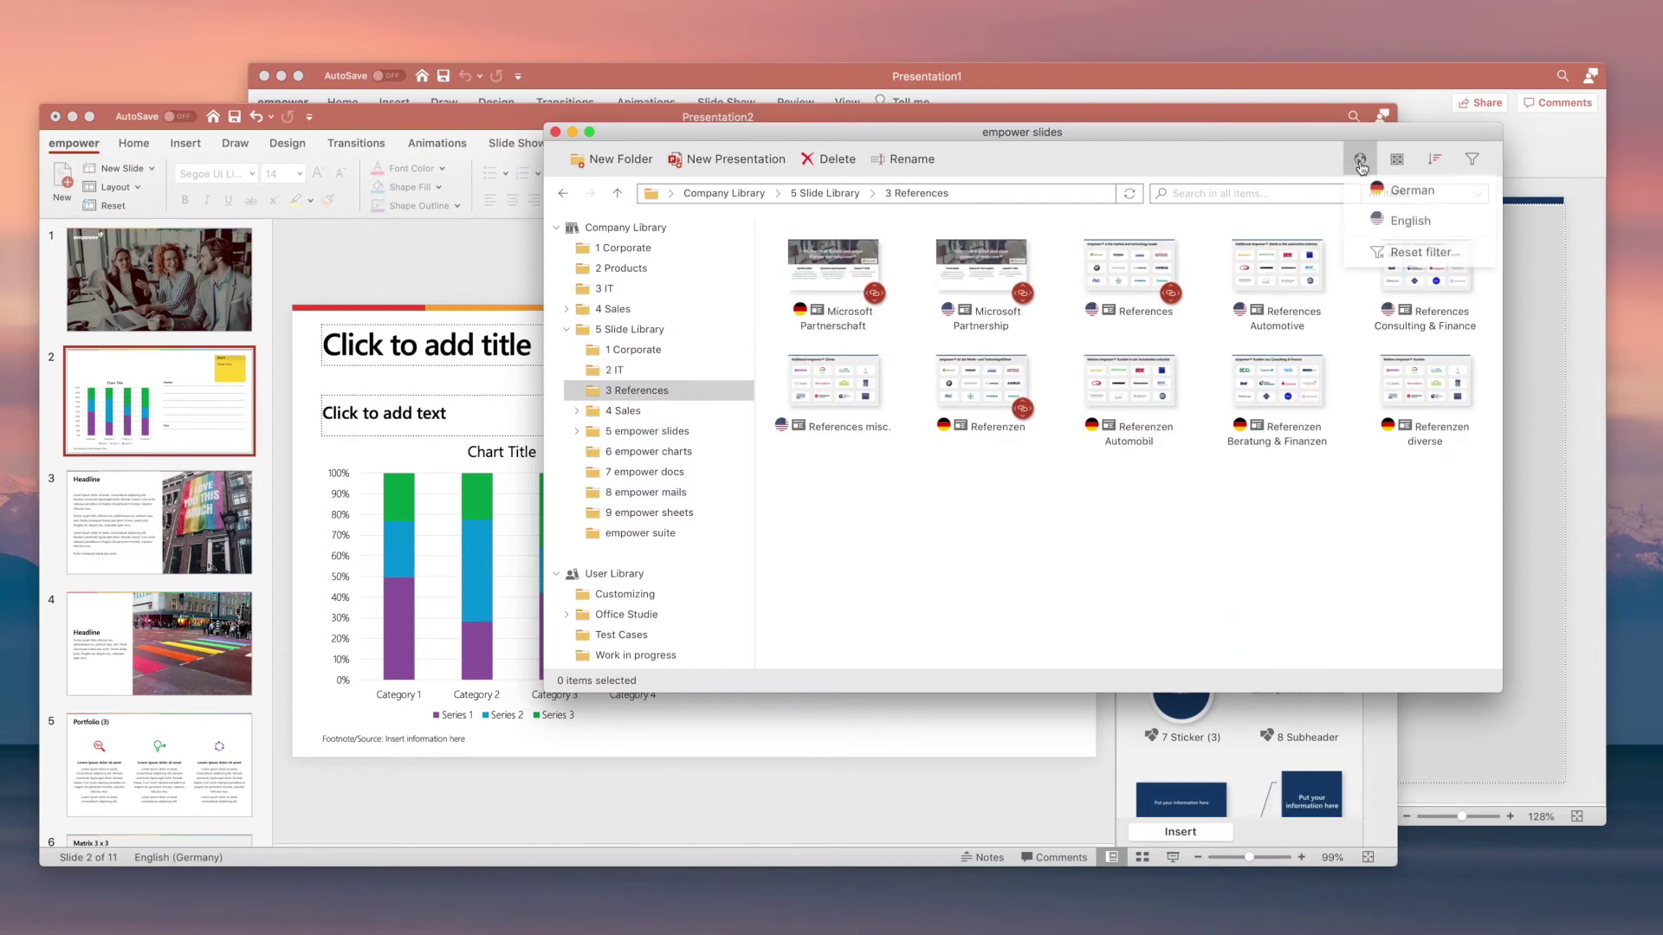
click(1407, 222)
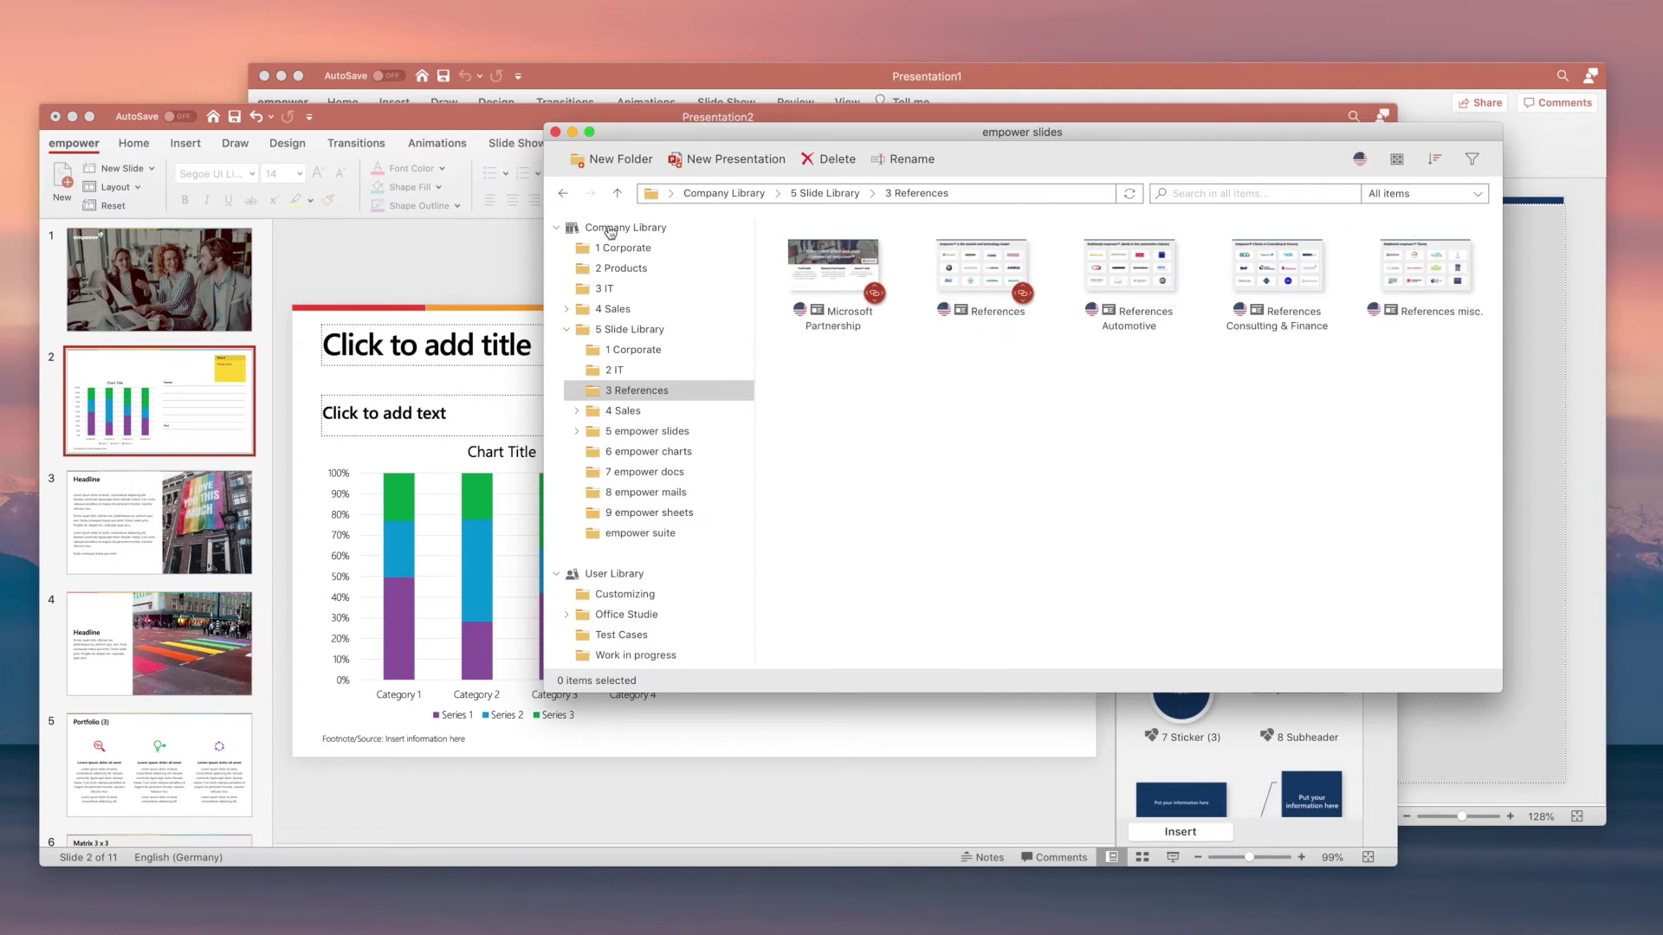
Search the whole Company Library for 're', including slide tags.
click(611, 228)
click(1313, 194)
text(references)
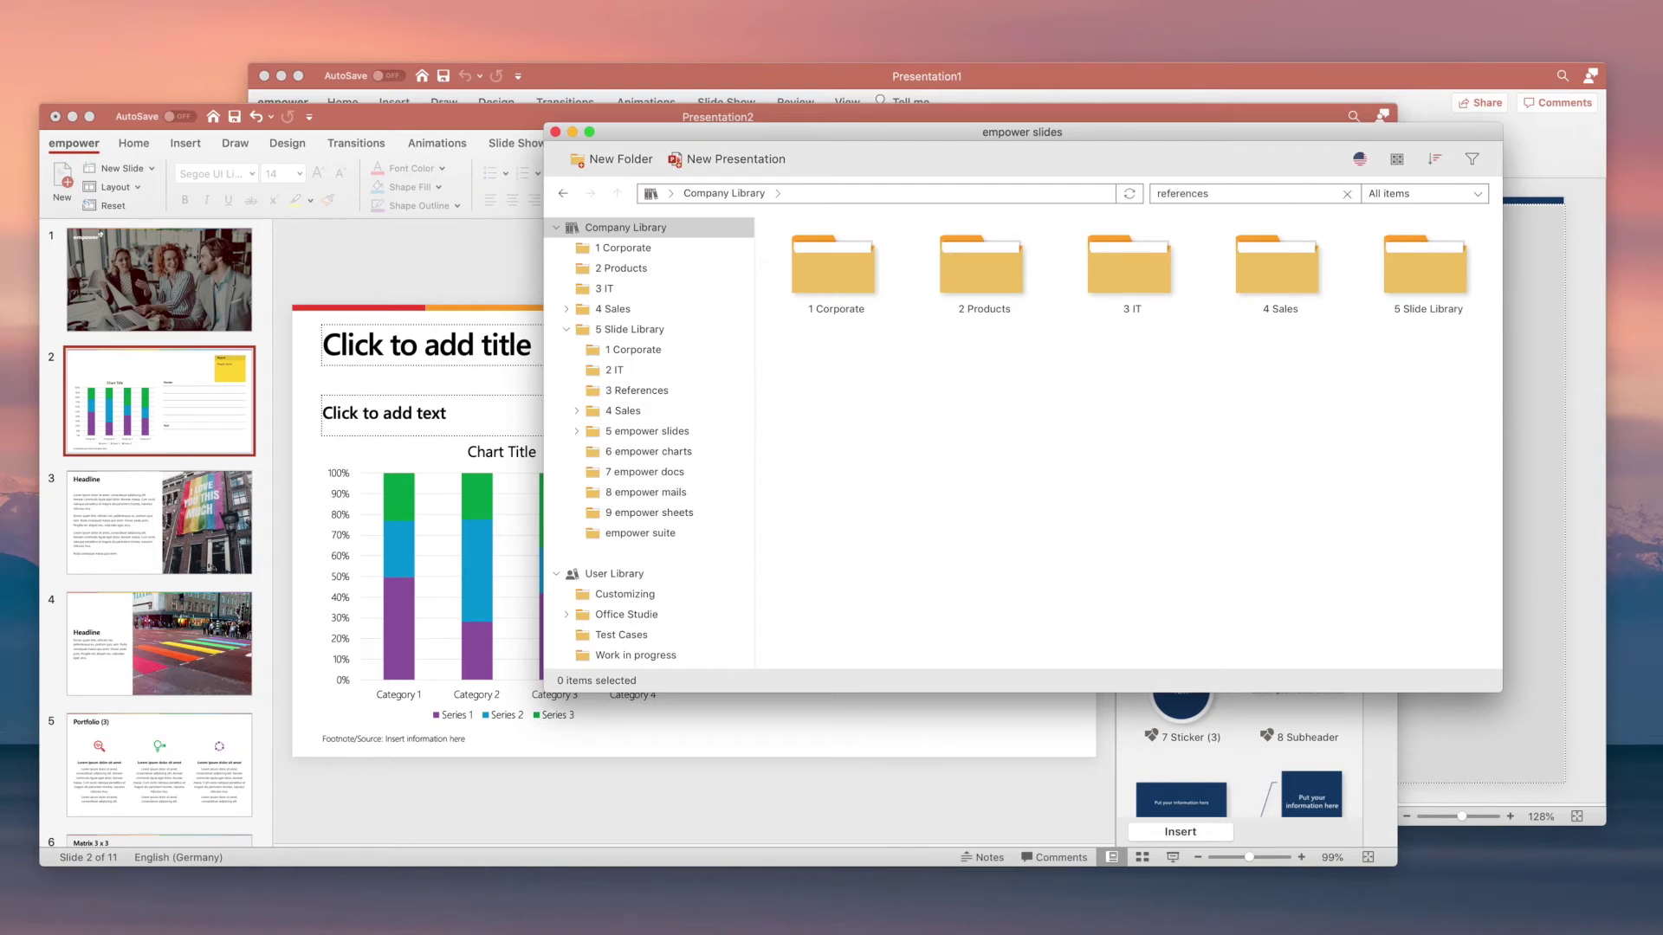
key(Return)
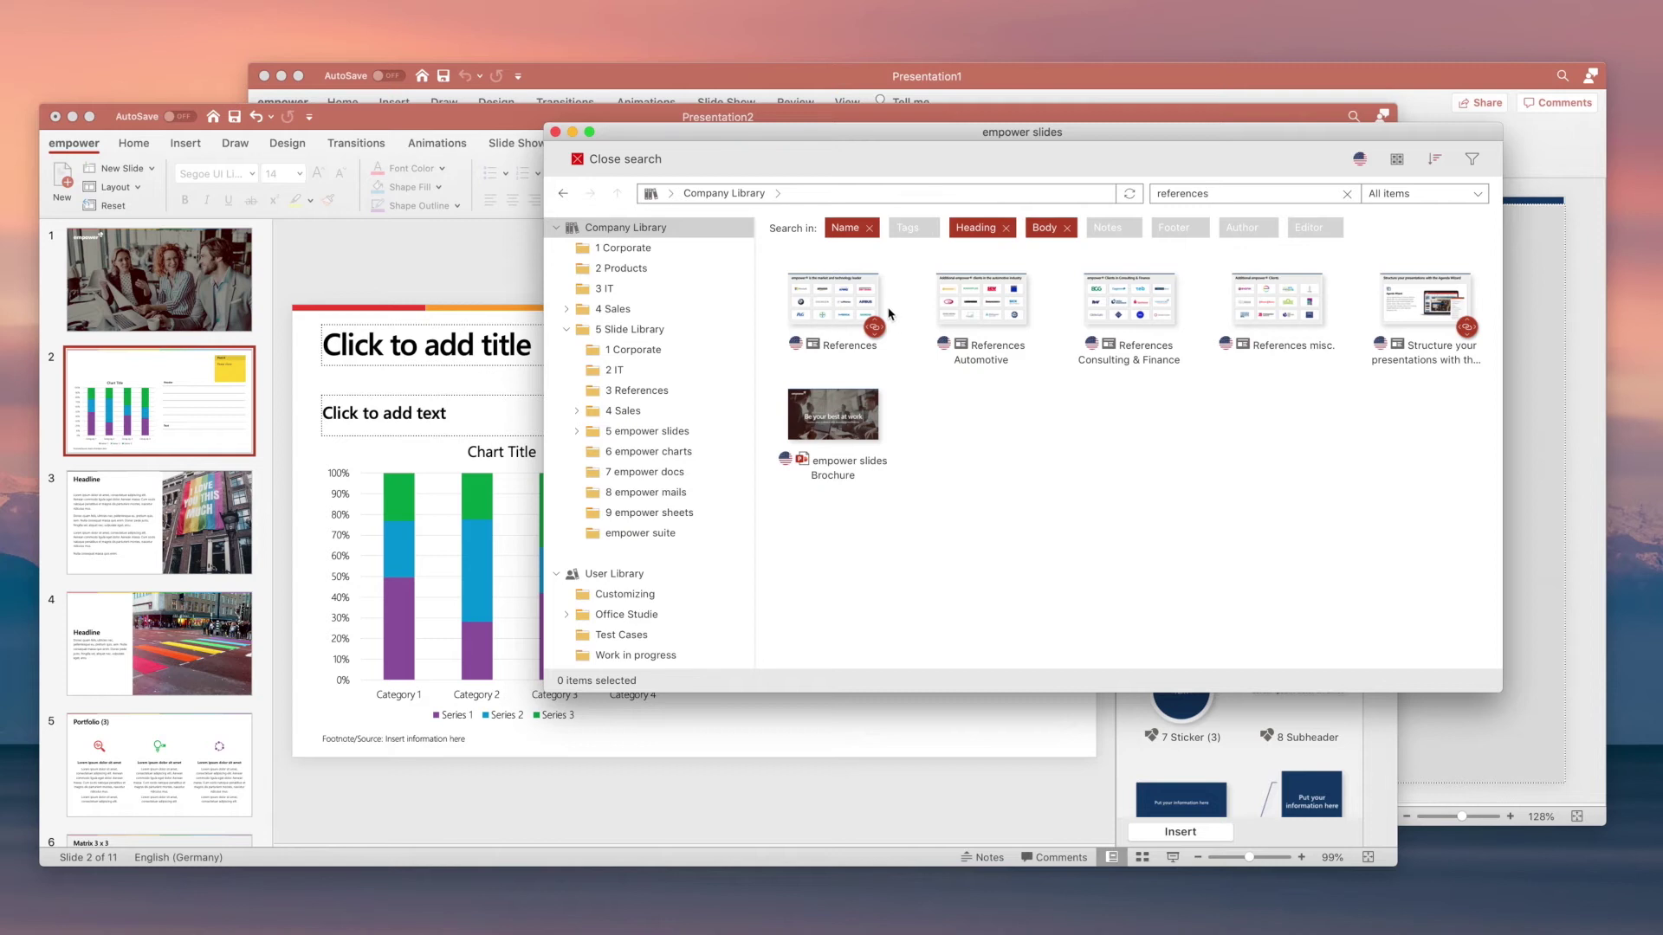
click(908, 228)
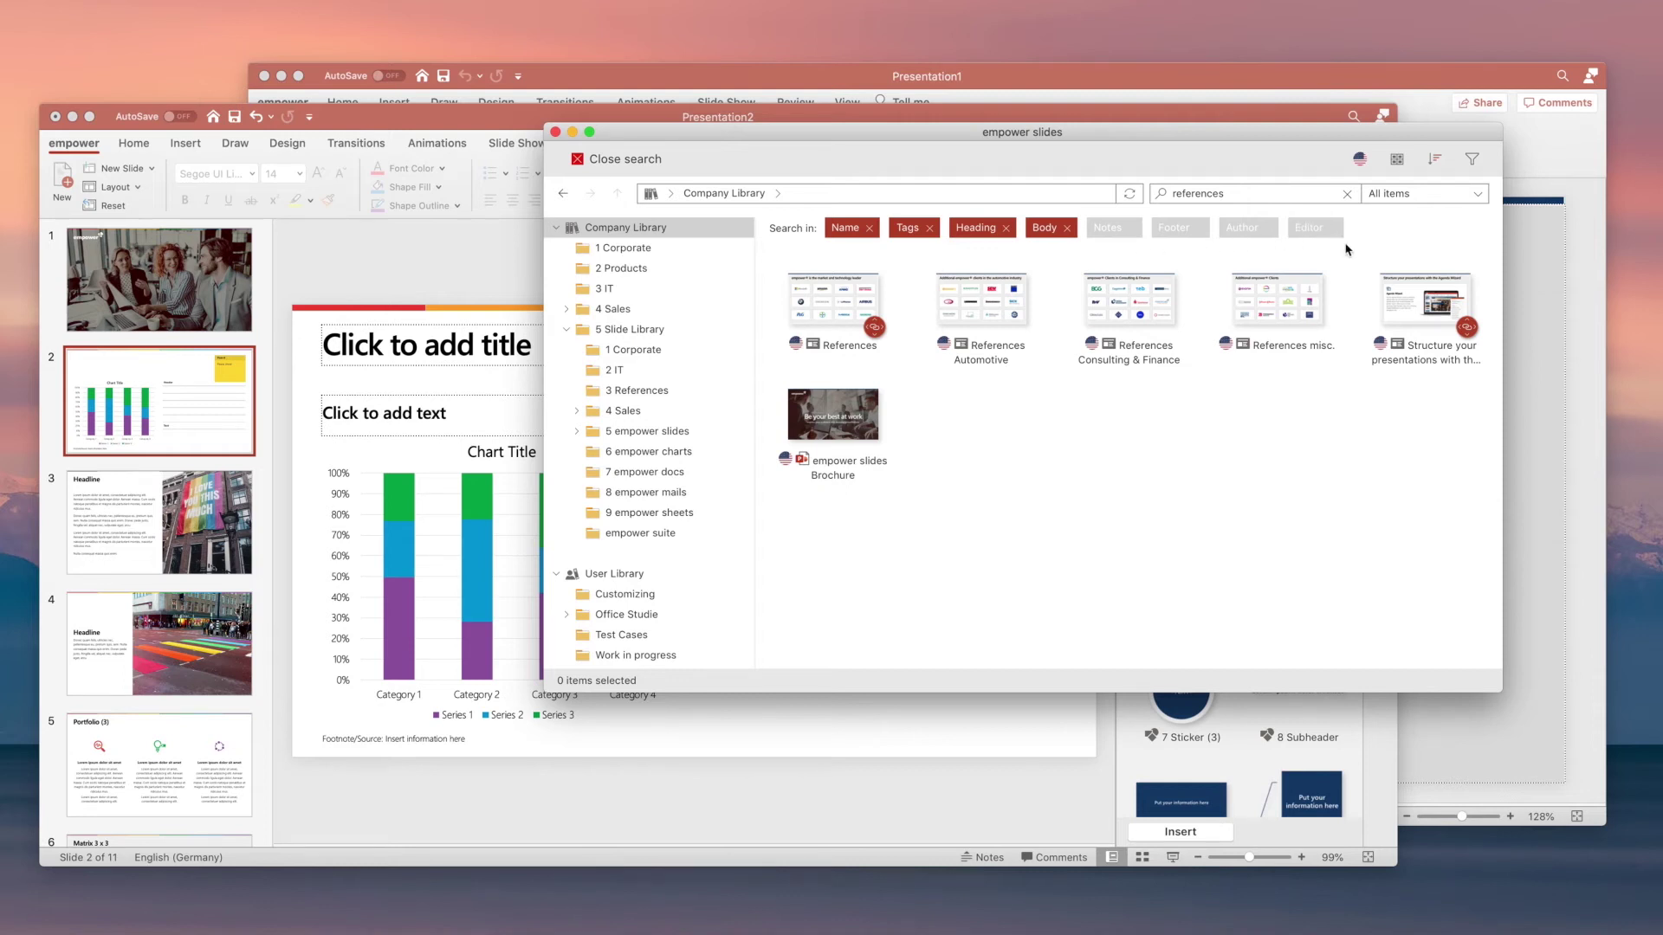
Insert the References slide from the results into Presentation2 and end the search.
click(819, 305)
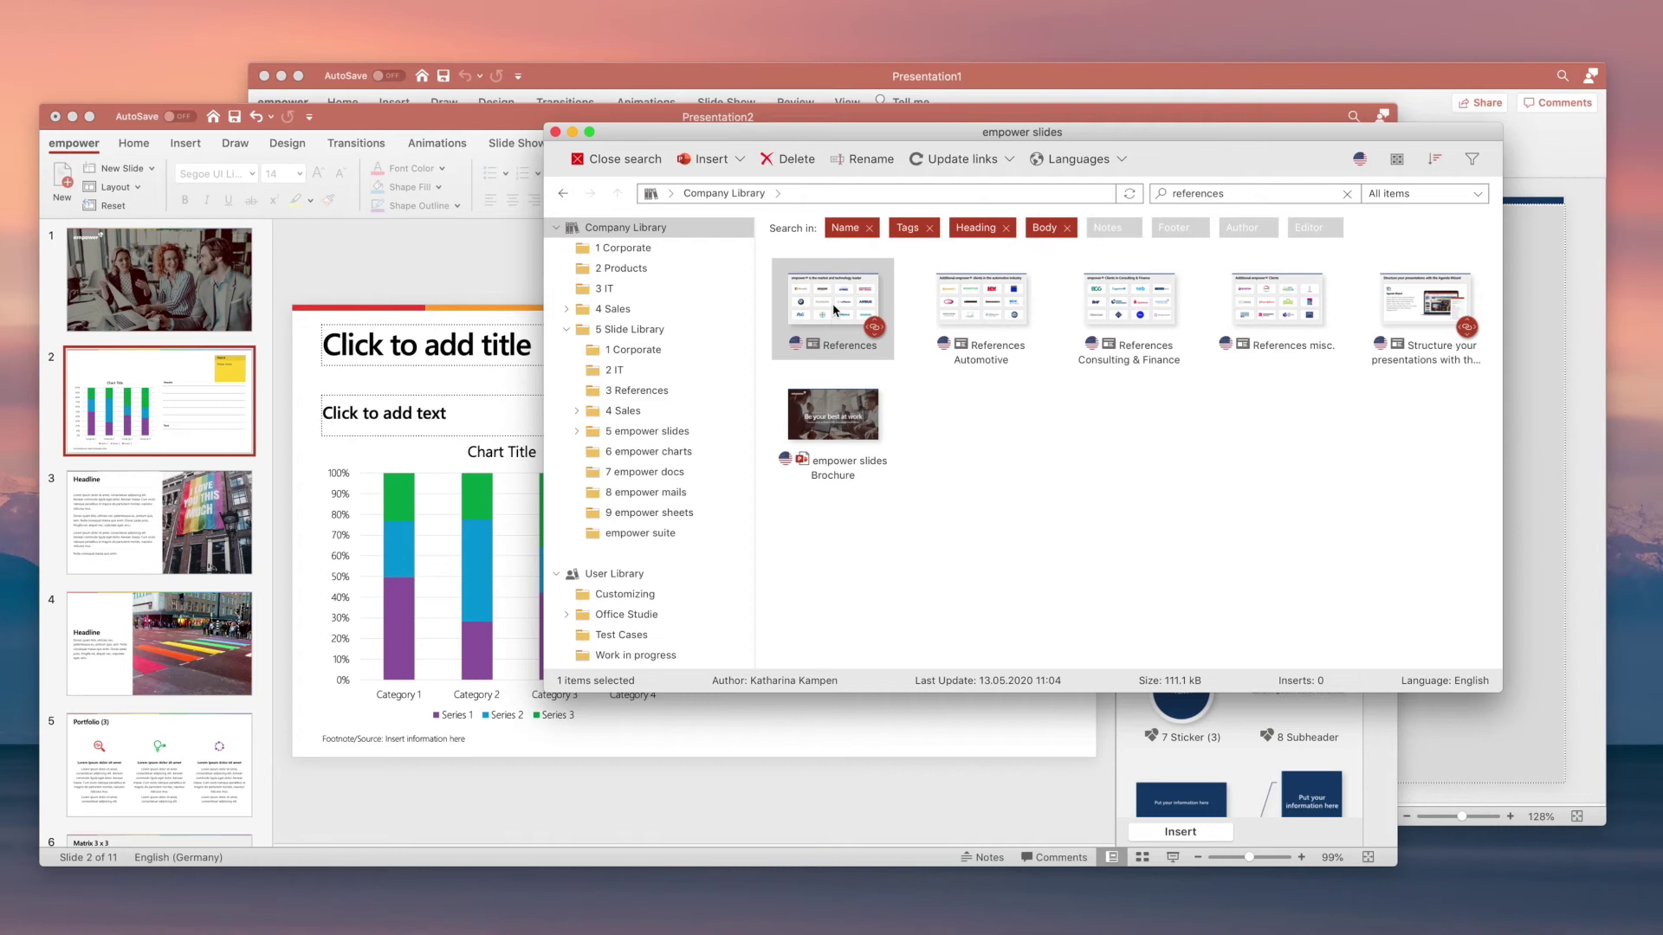
double_click(833, 309)
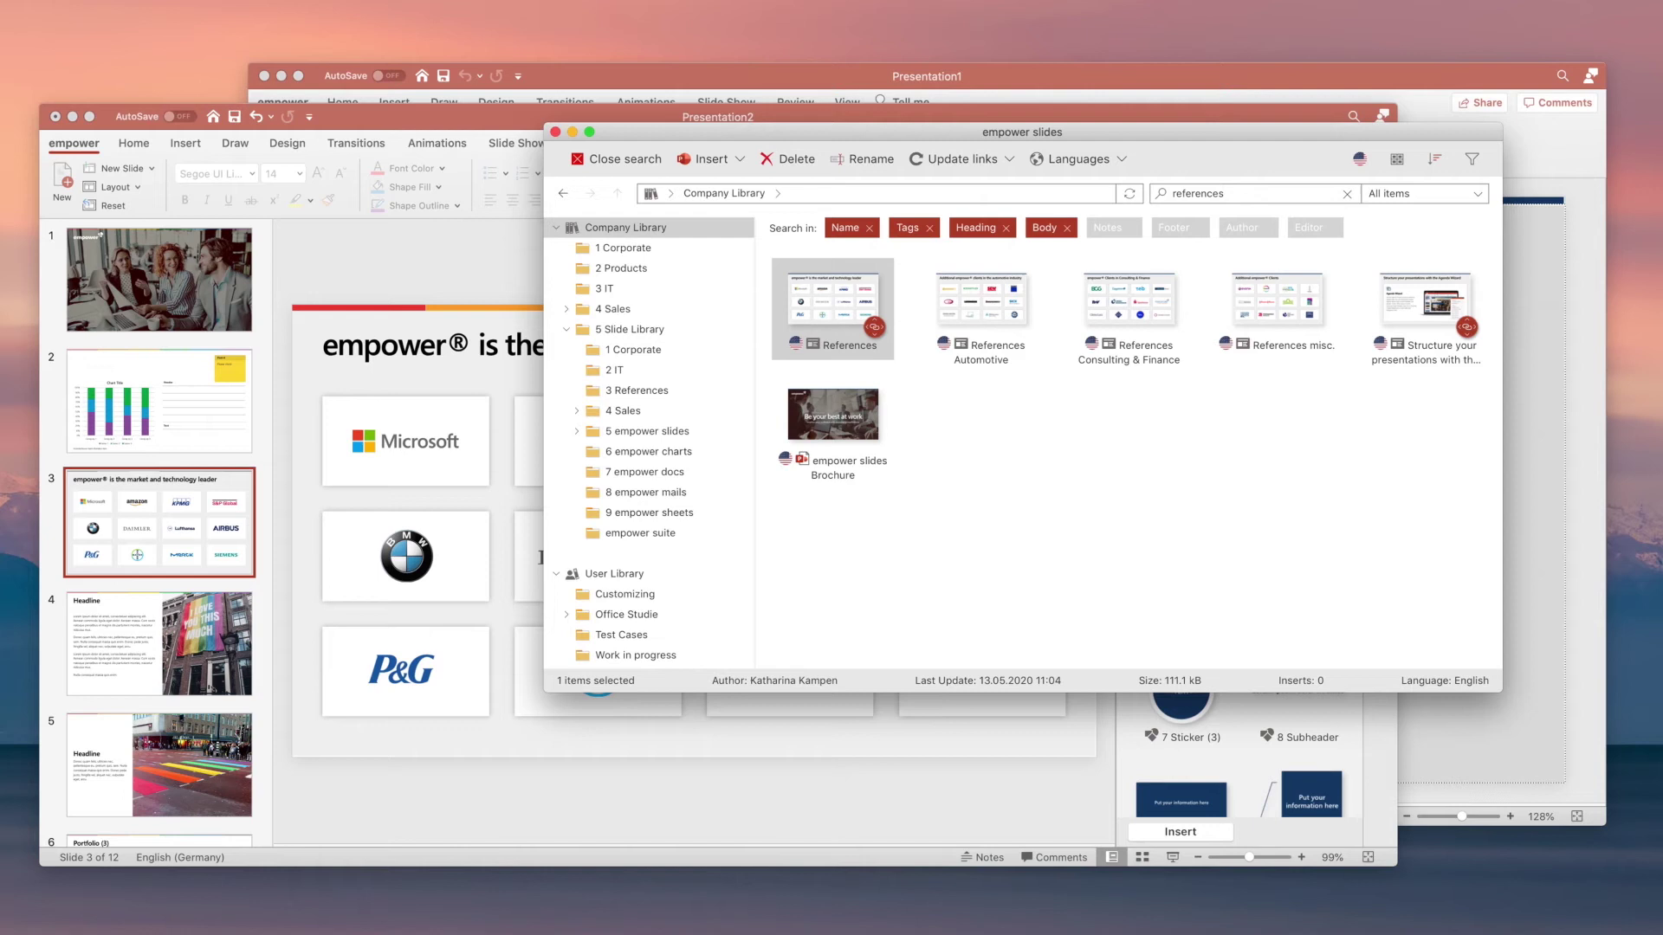
click(936, 462)
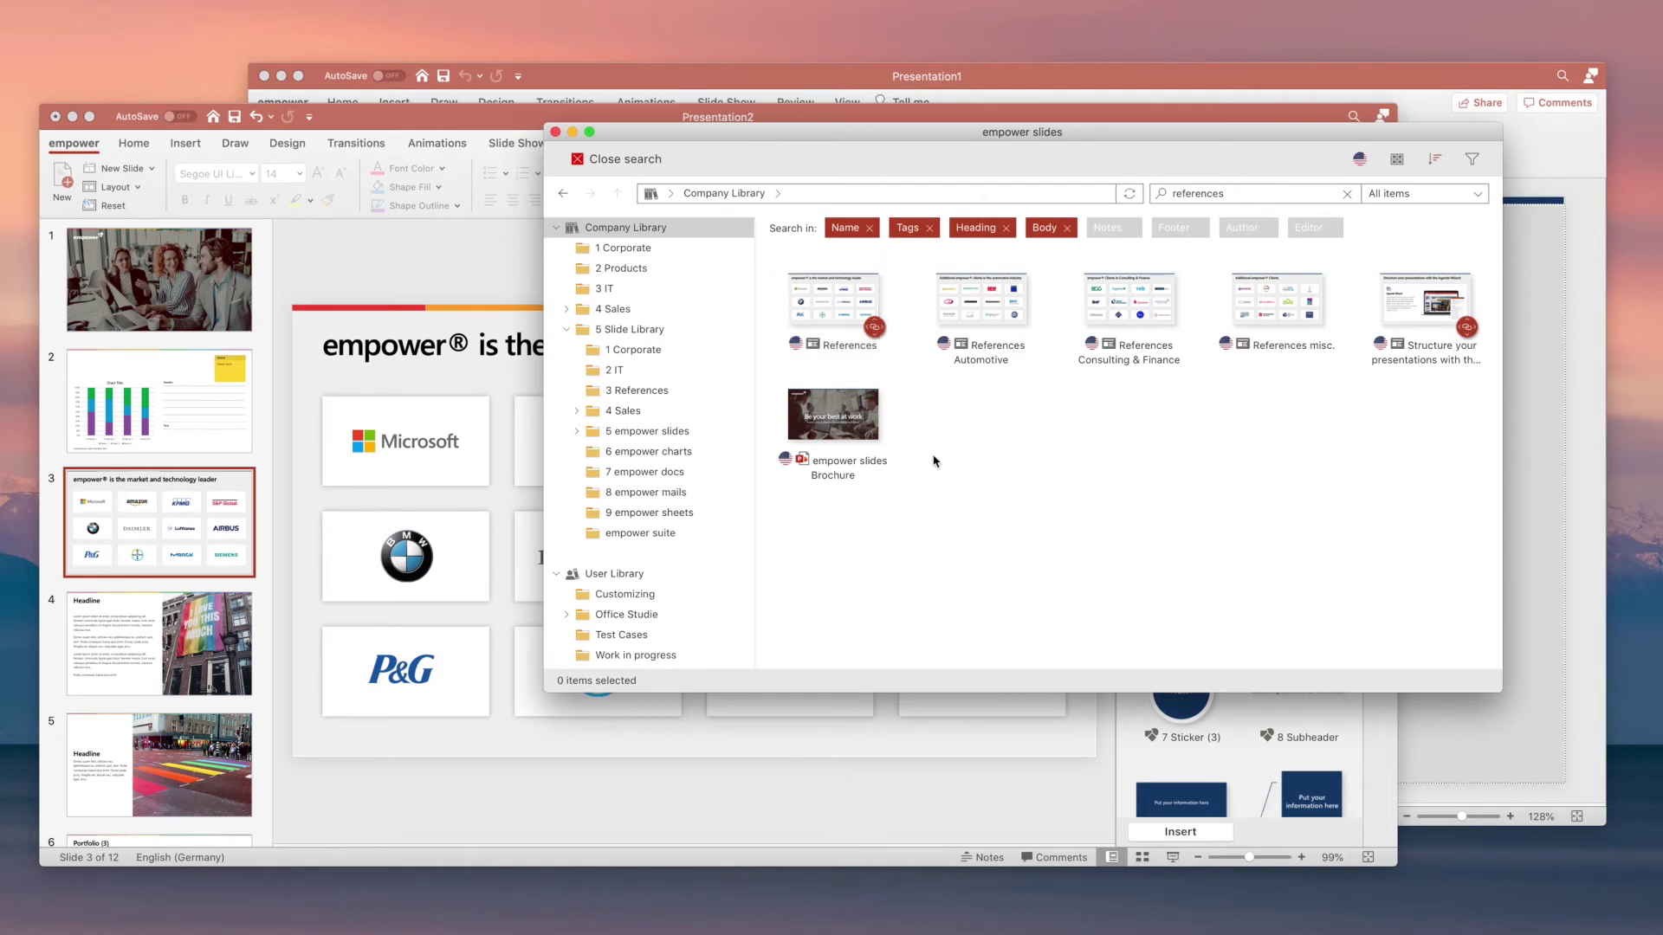
click(582, 161)
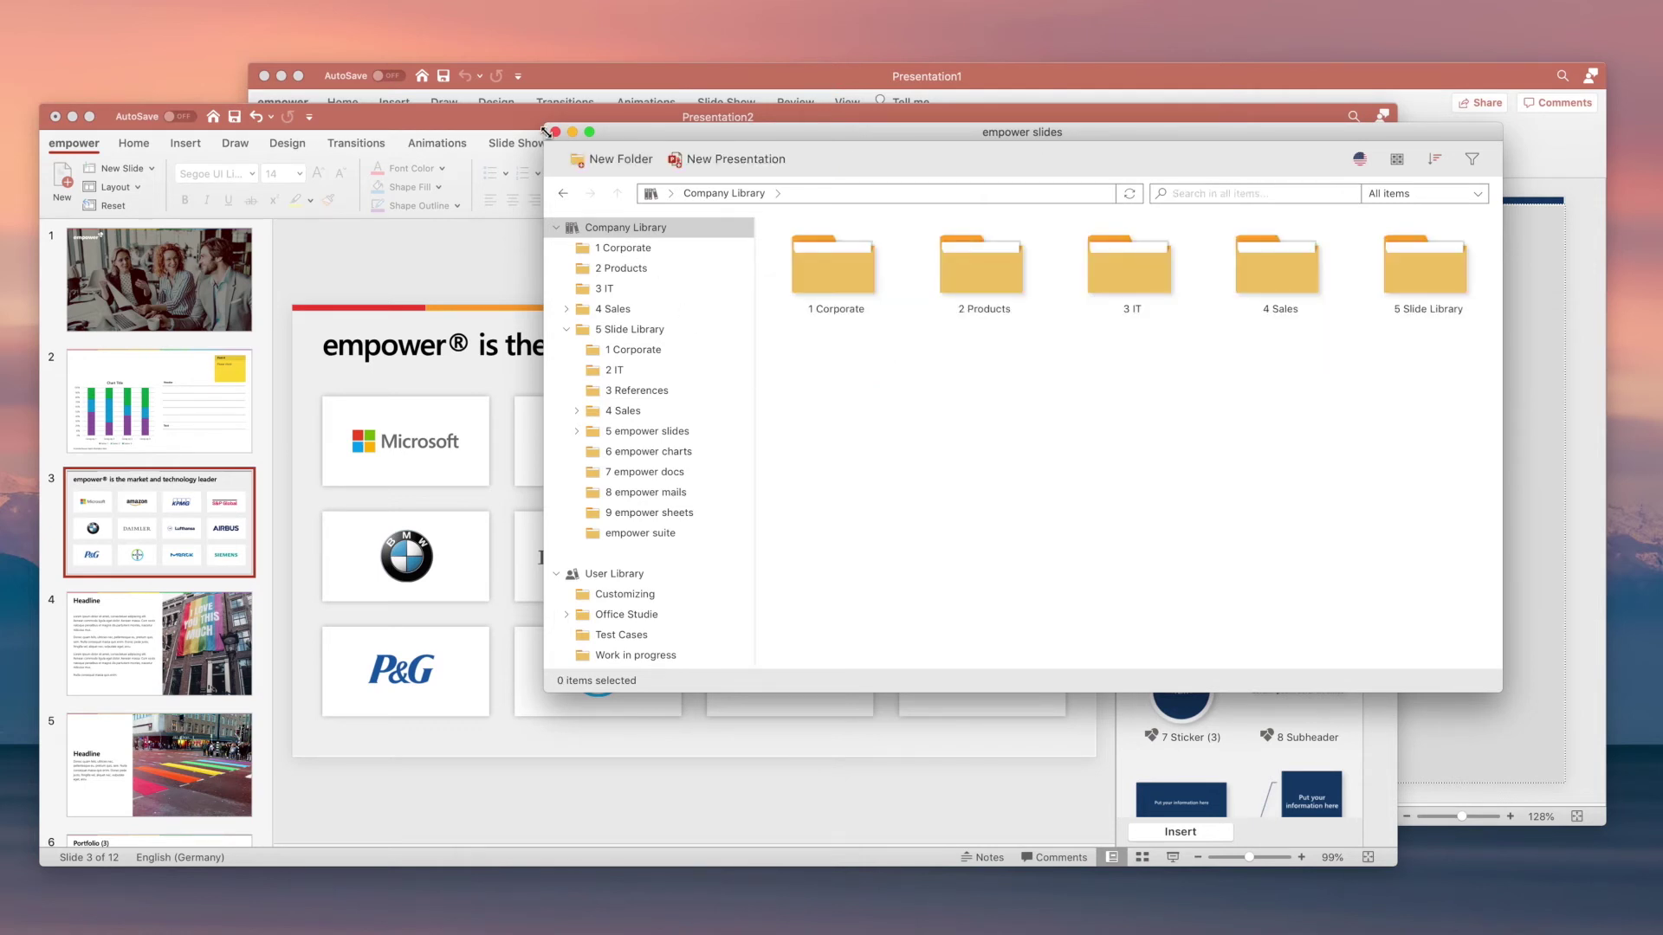
Close the slide library and select slides 4 through 7.
click(556, 133)
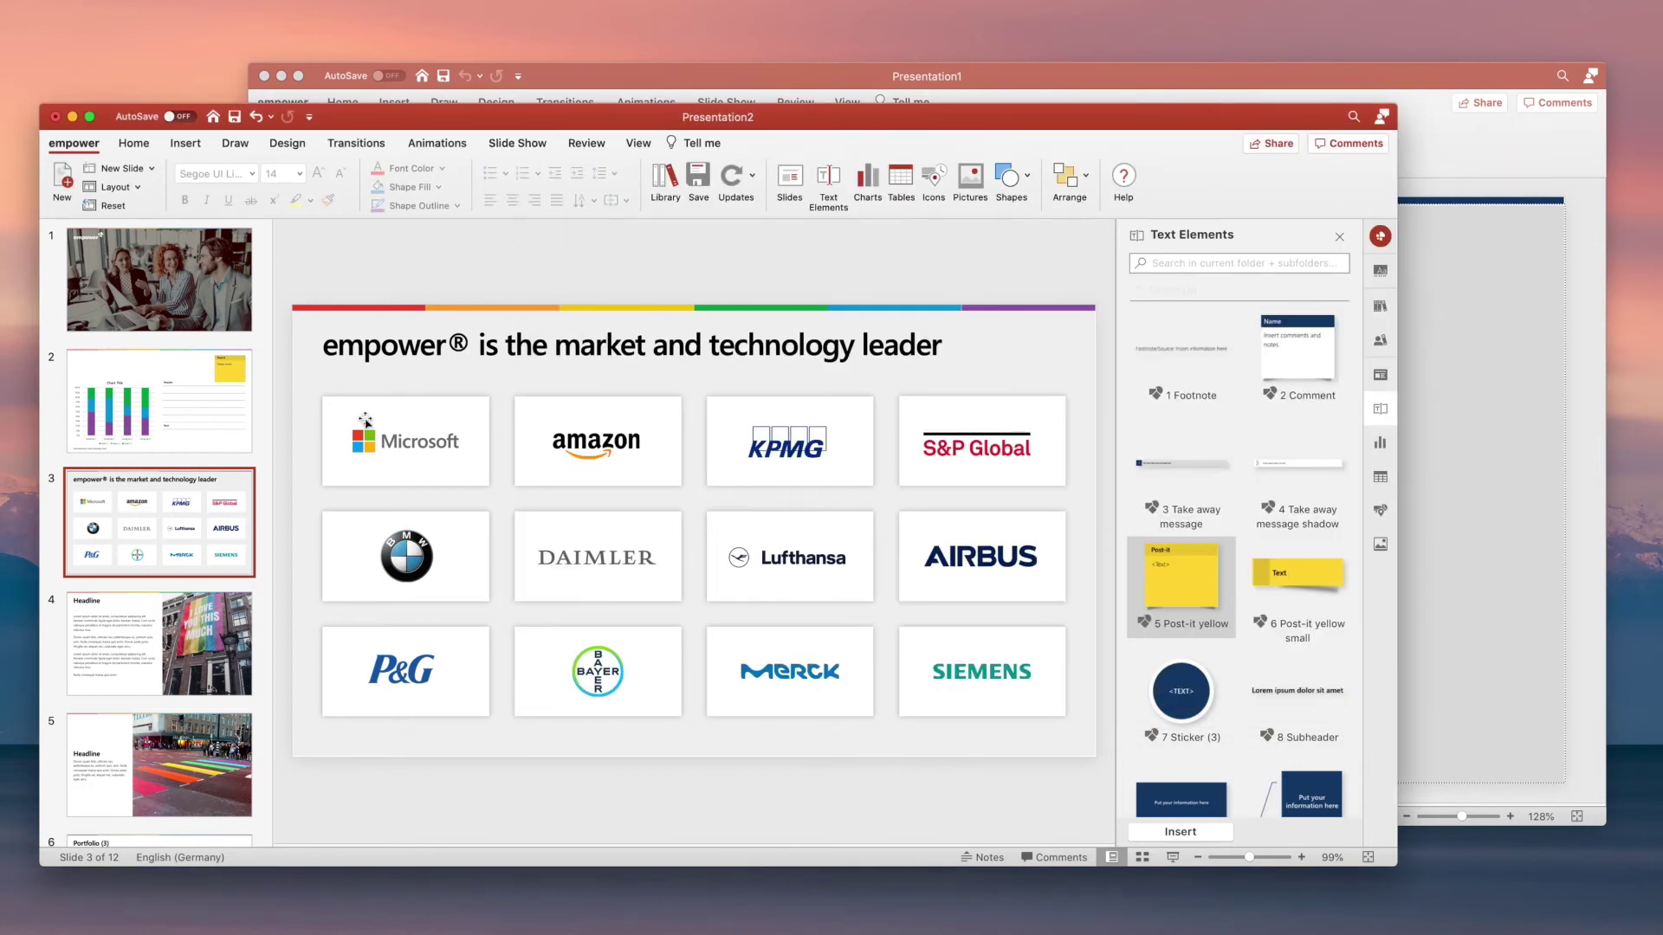
click(184, 655)
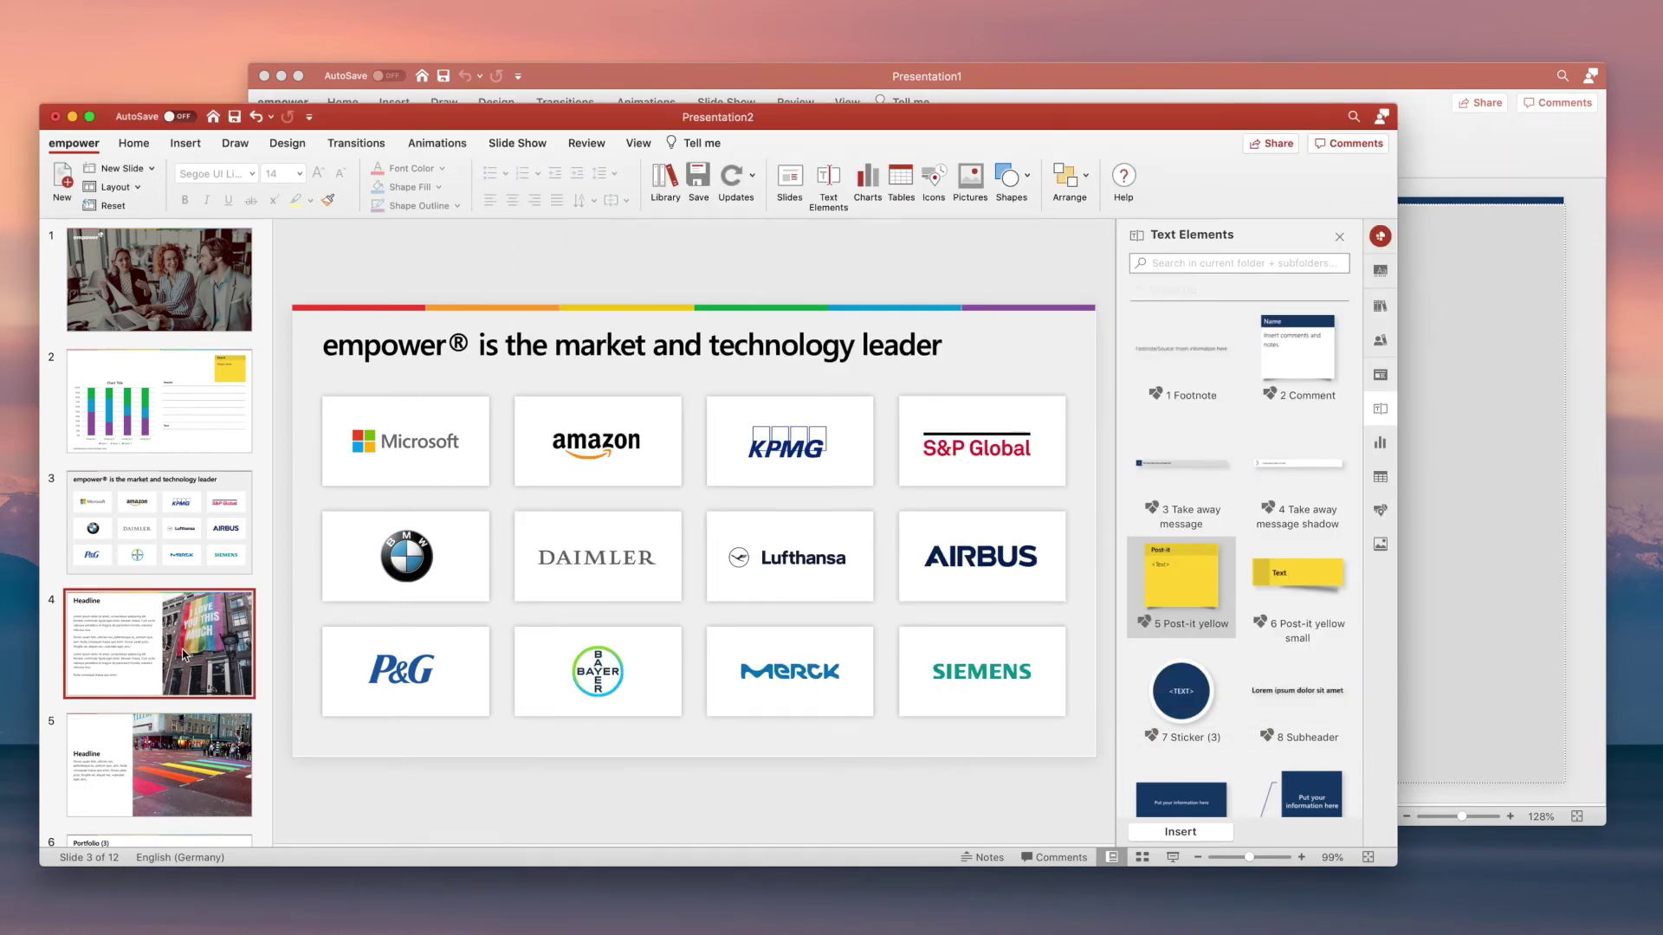
scroll(184, 655, down, 5)
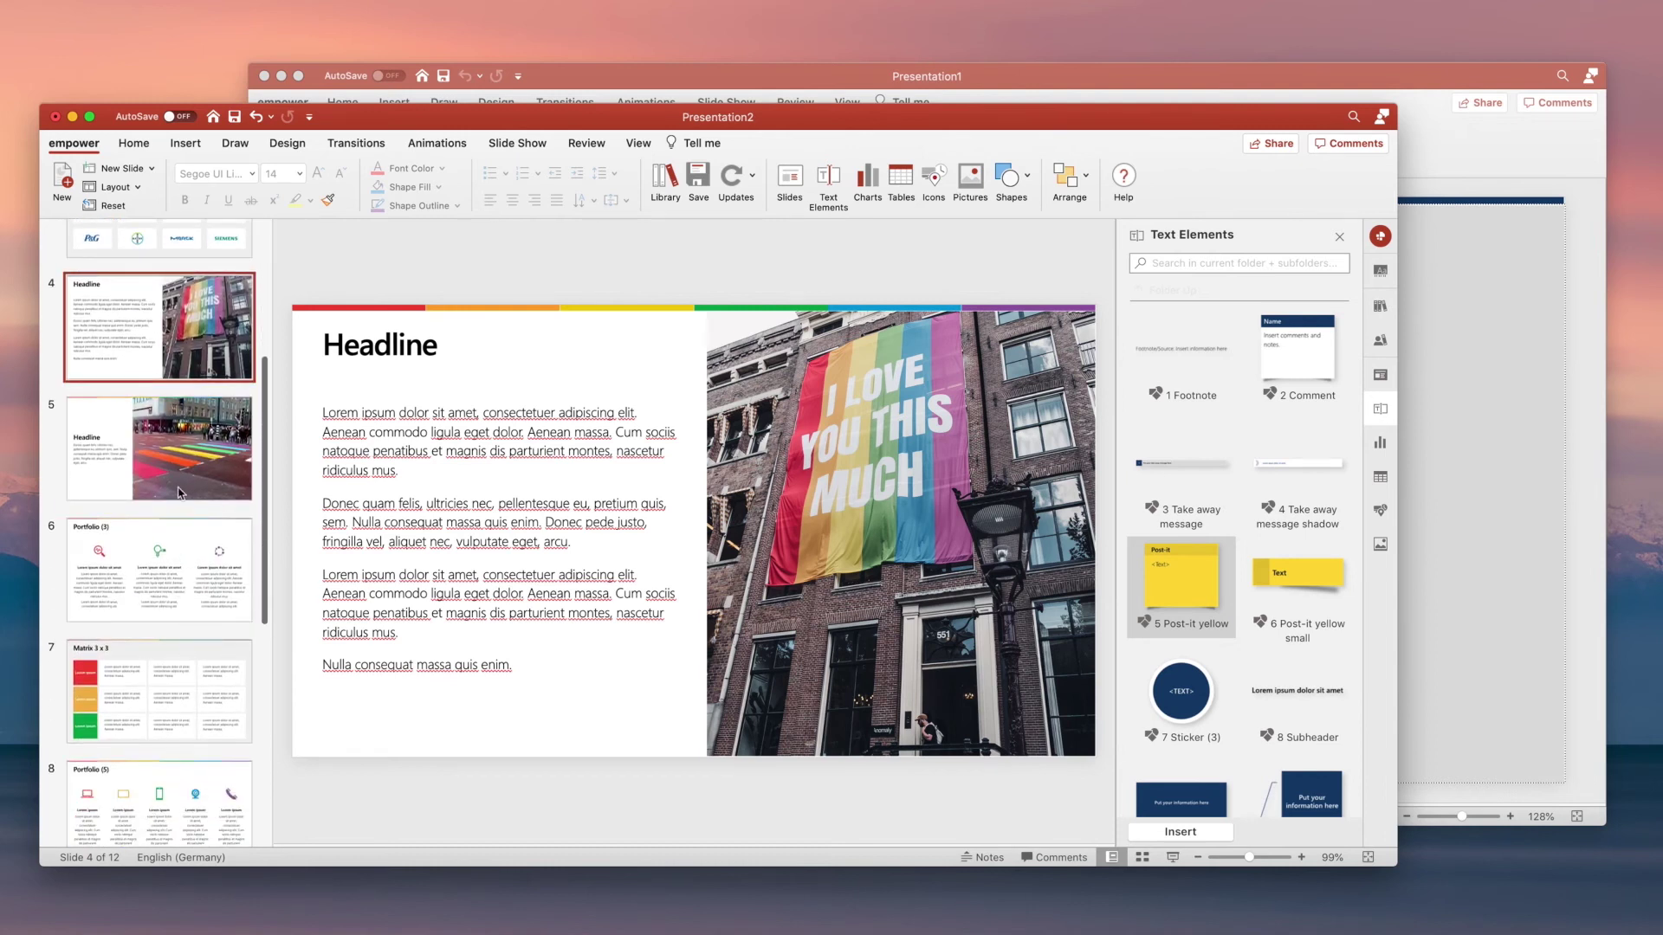
shift+click(147, 686)
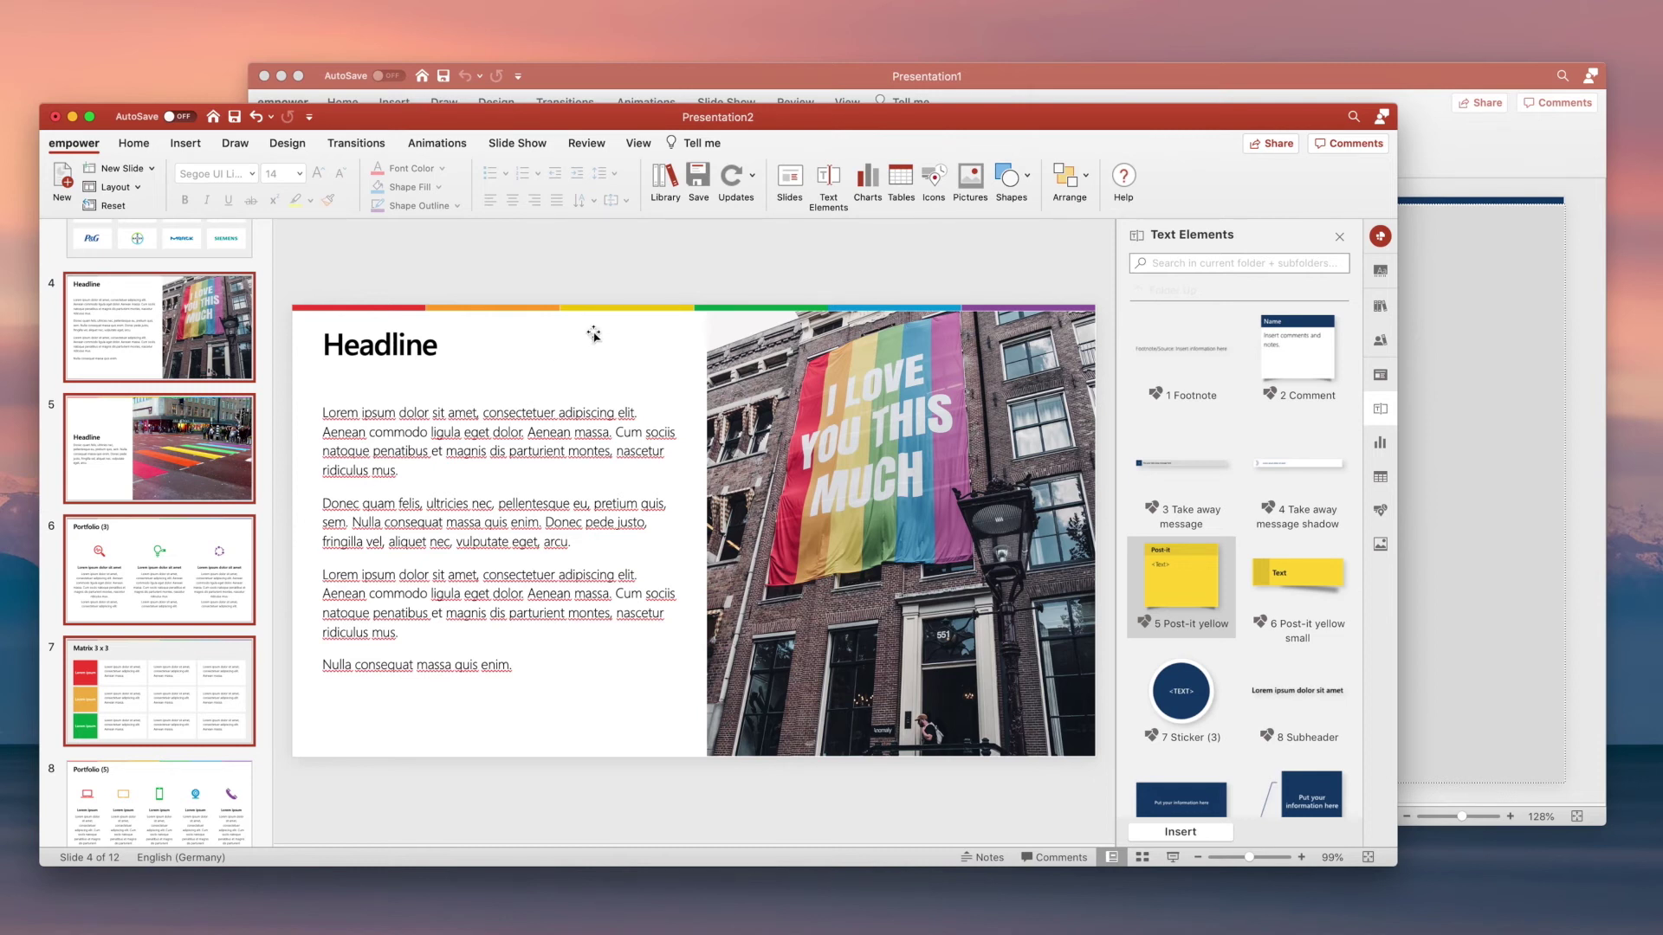
Save the selected slides to Work in progress and confirm them in the library.
click(704, 189)
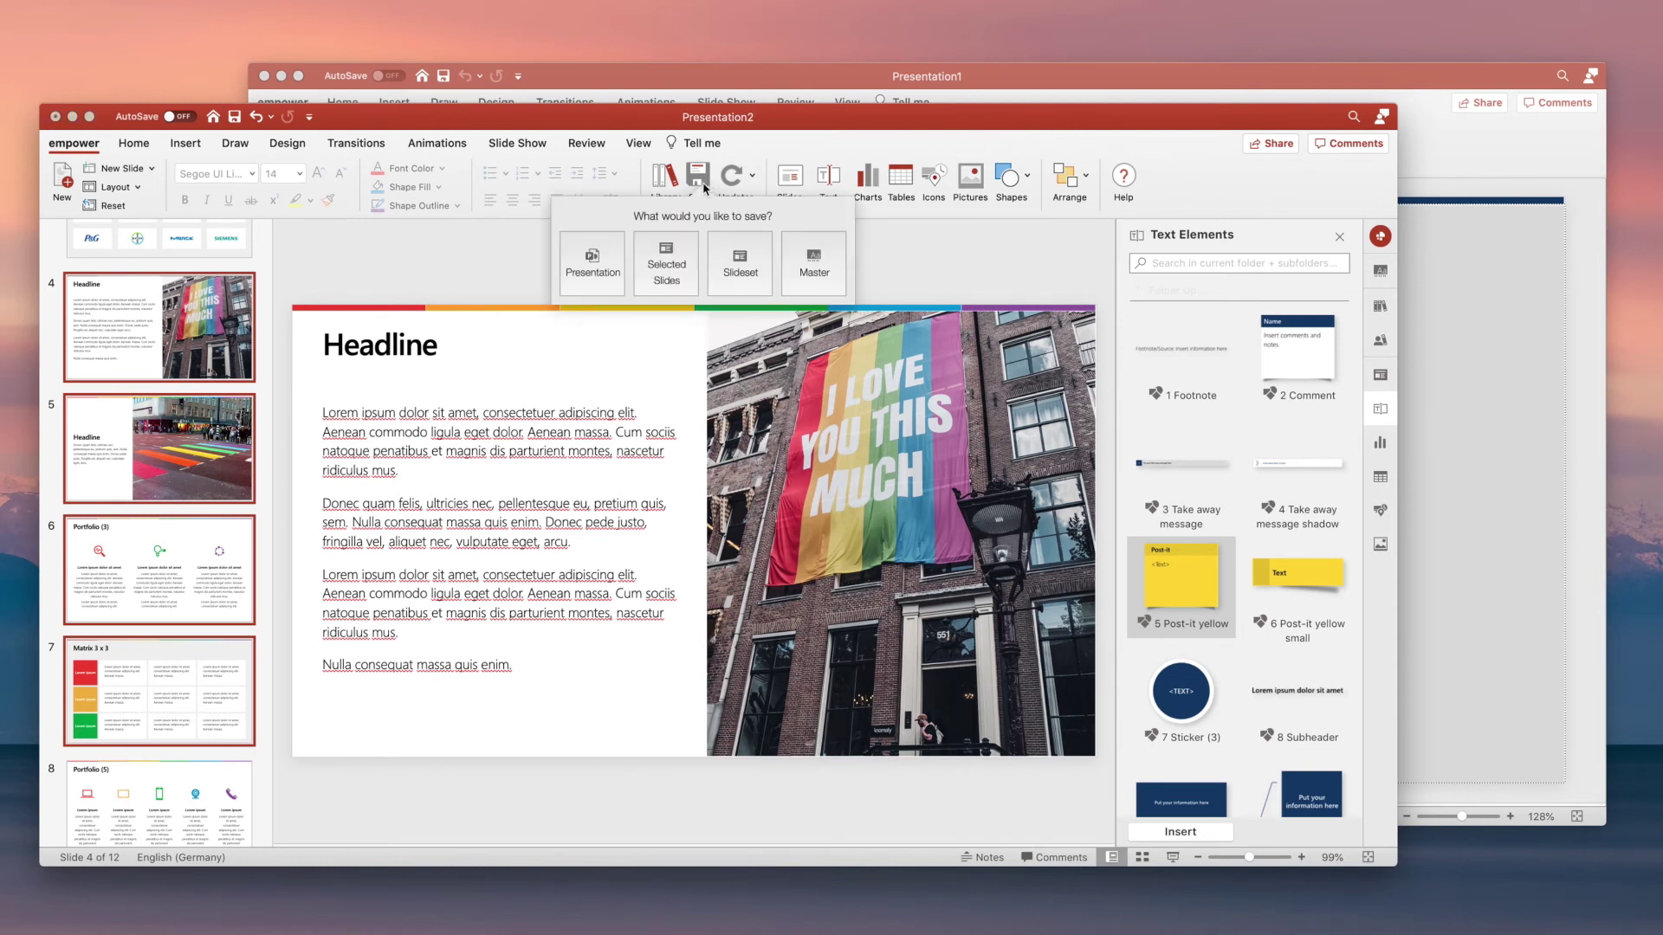
click(681, 285)
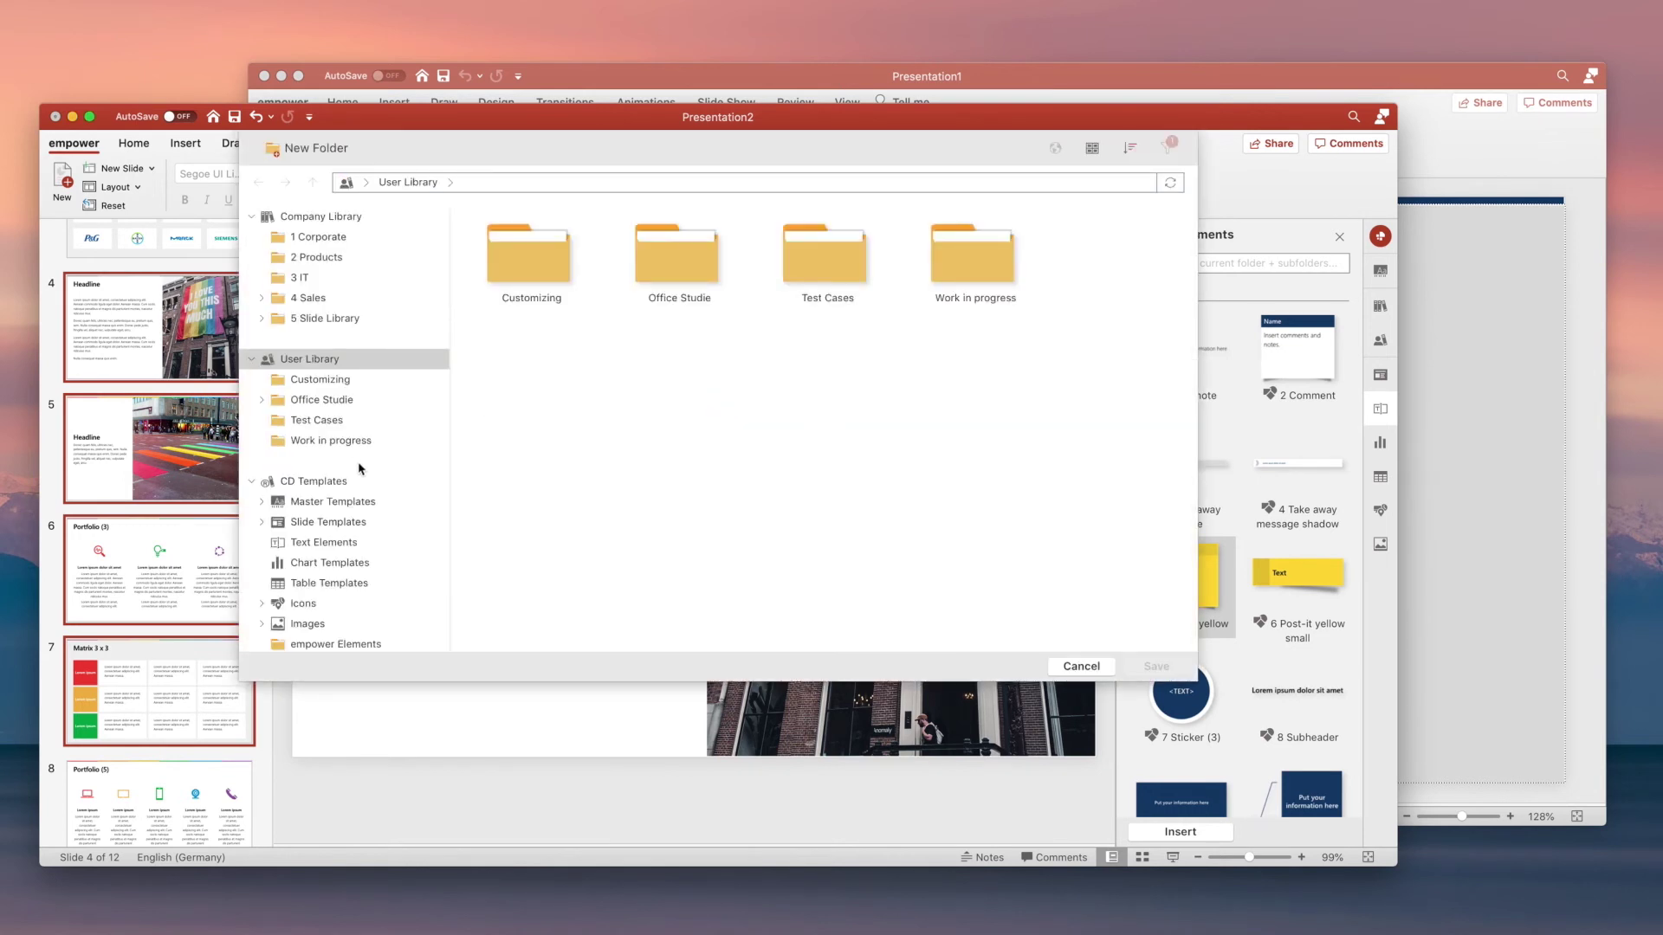
click(349, 443)
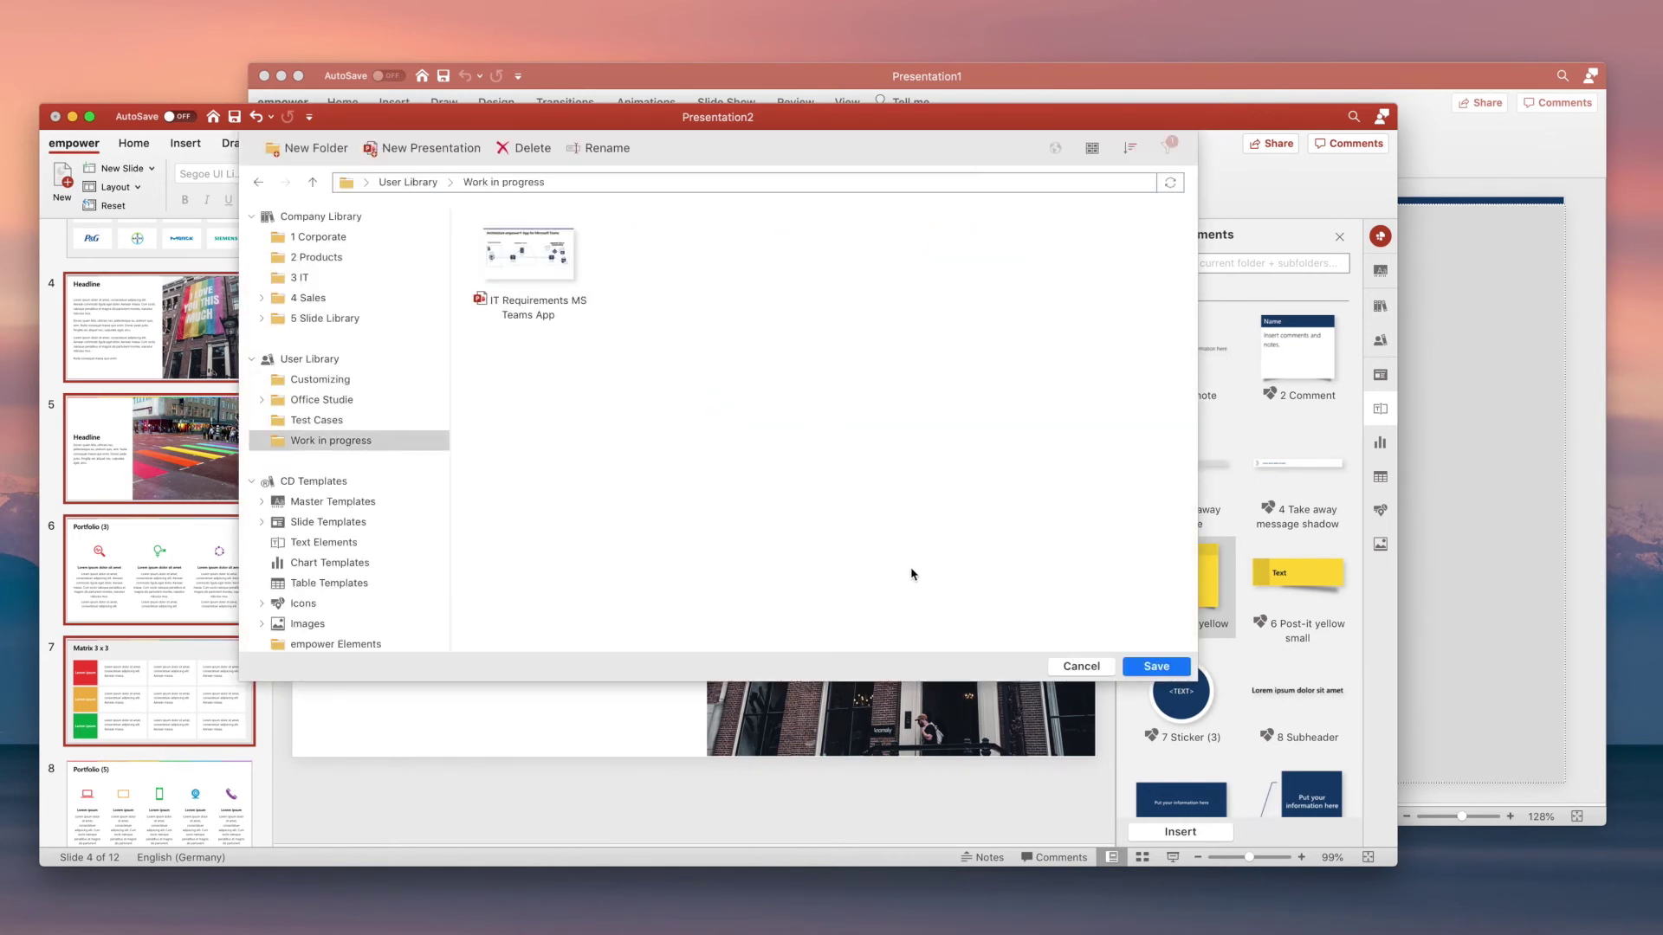
click(1156, 668)
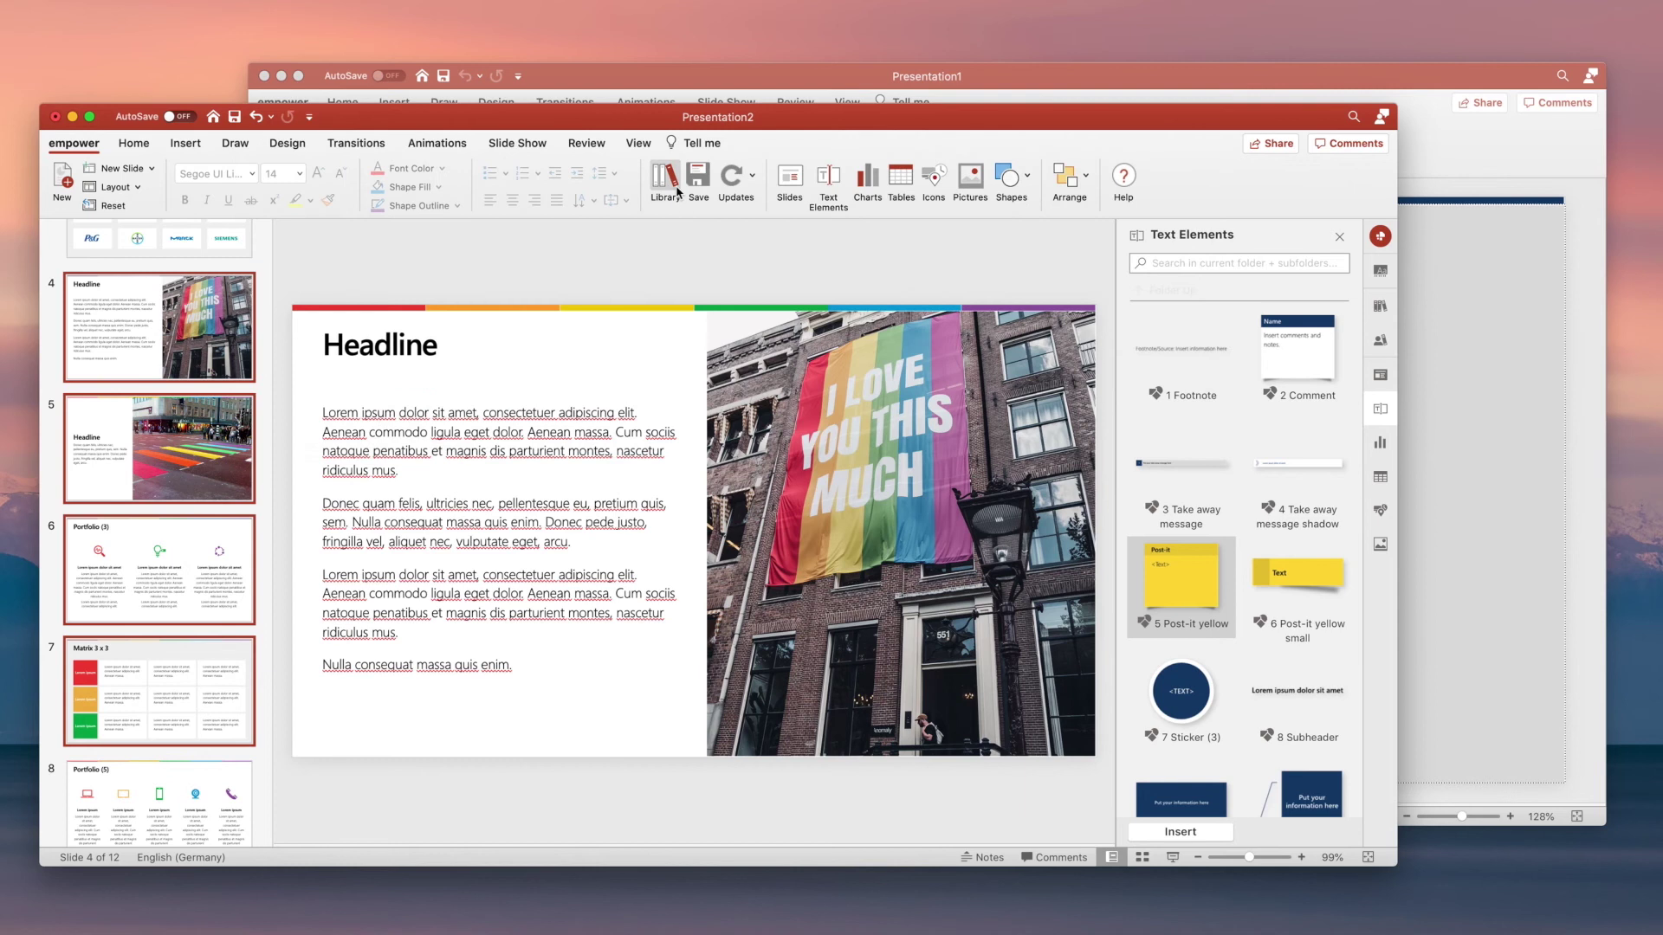
click(665, 177)
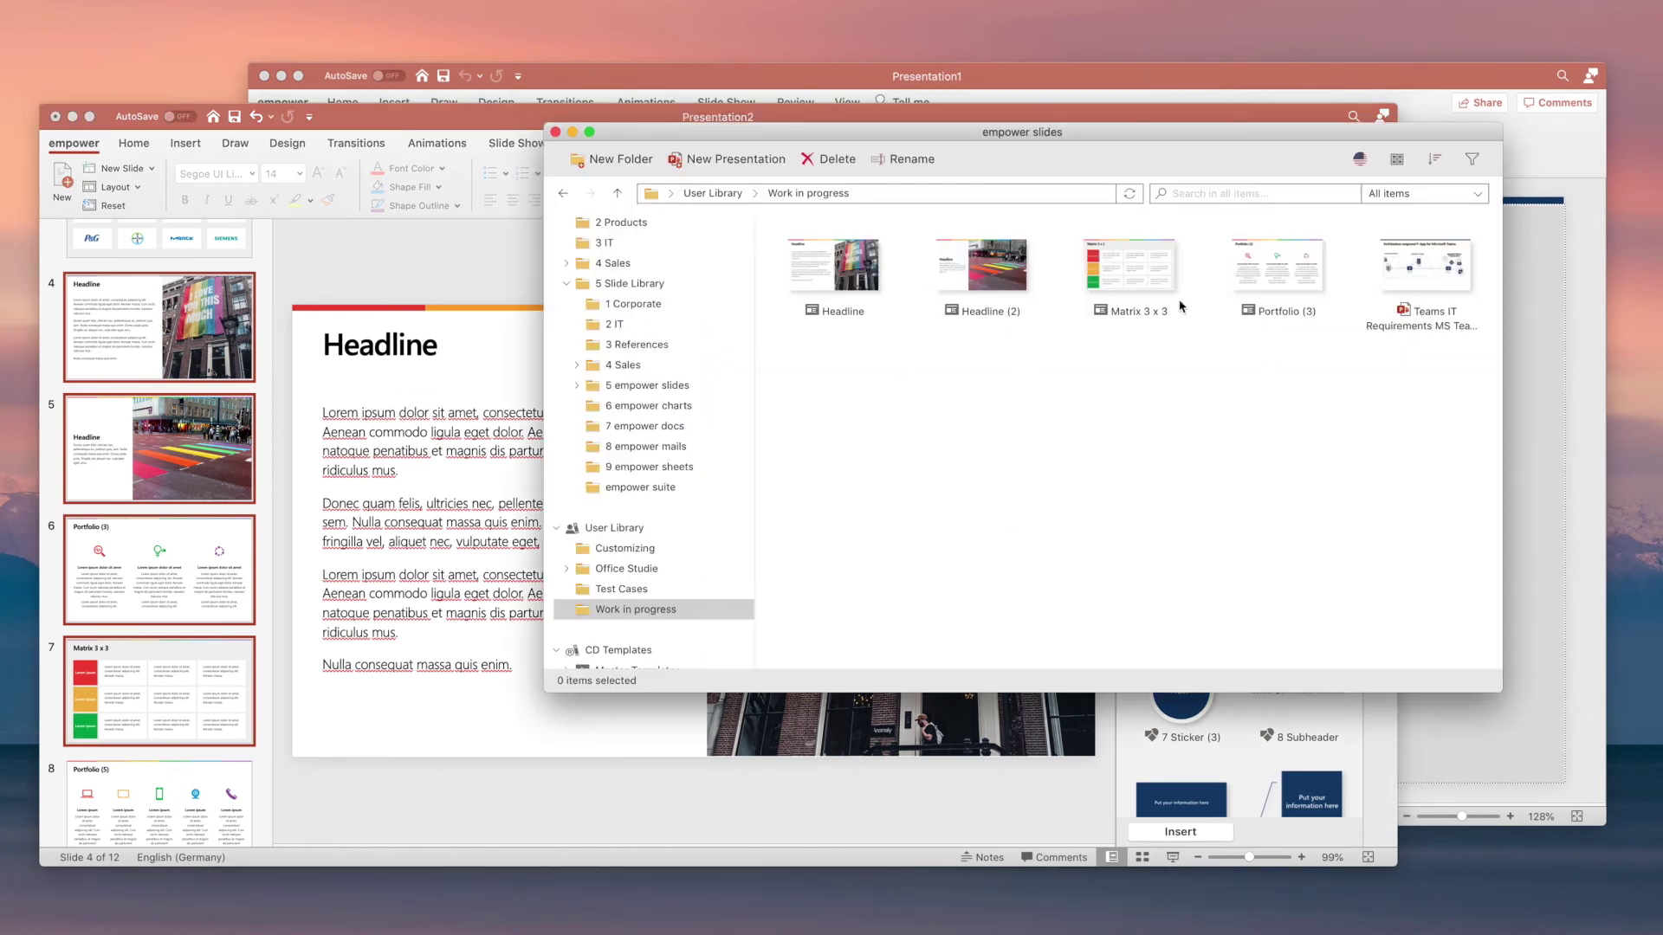
click(555, 132)
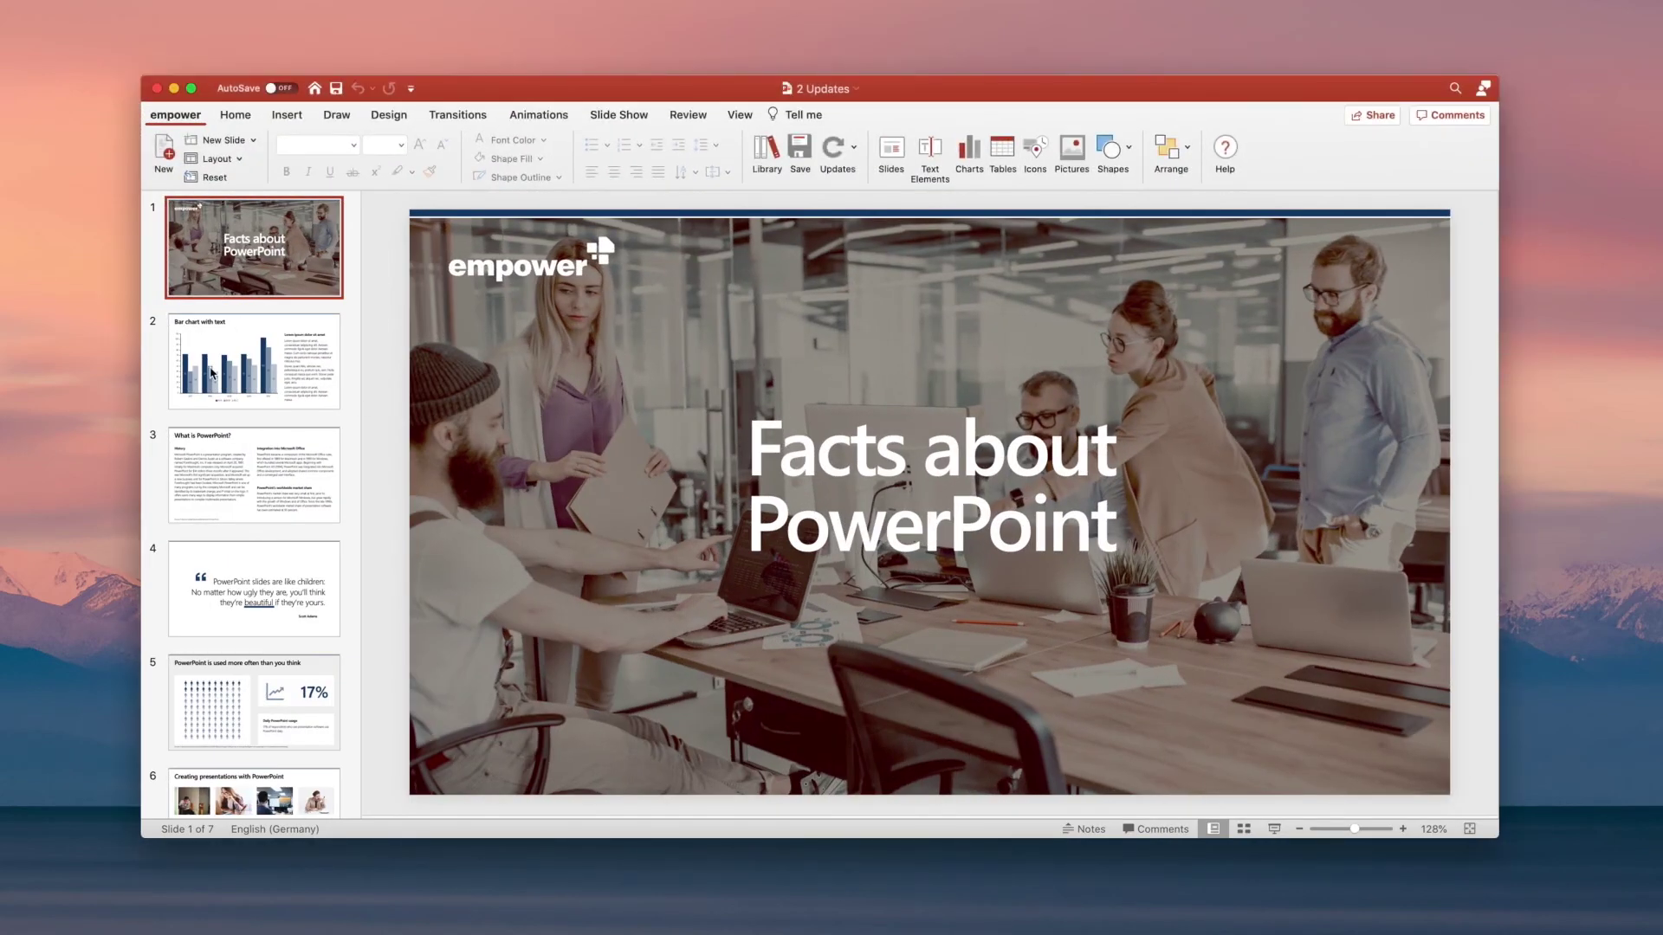
Step through the 2 Updates slides to slide 5 showing 17%, then close the deck.
click(212, 374)
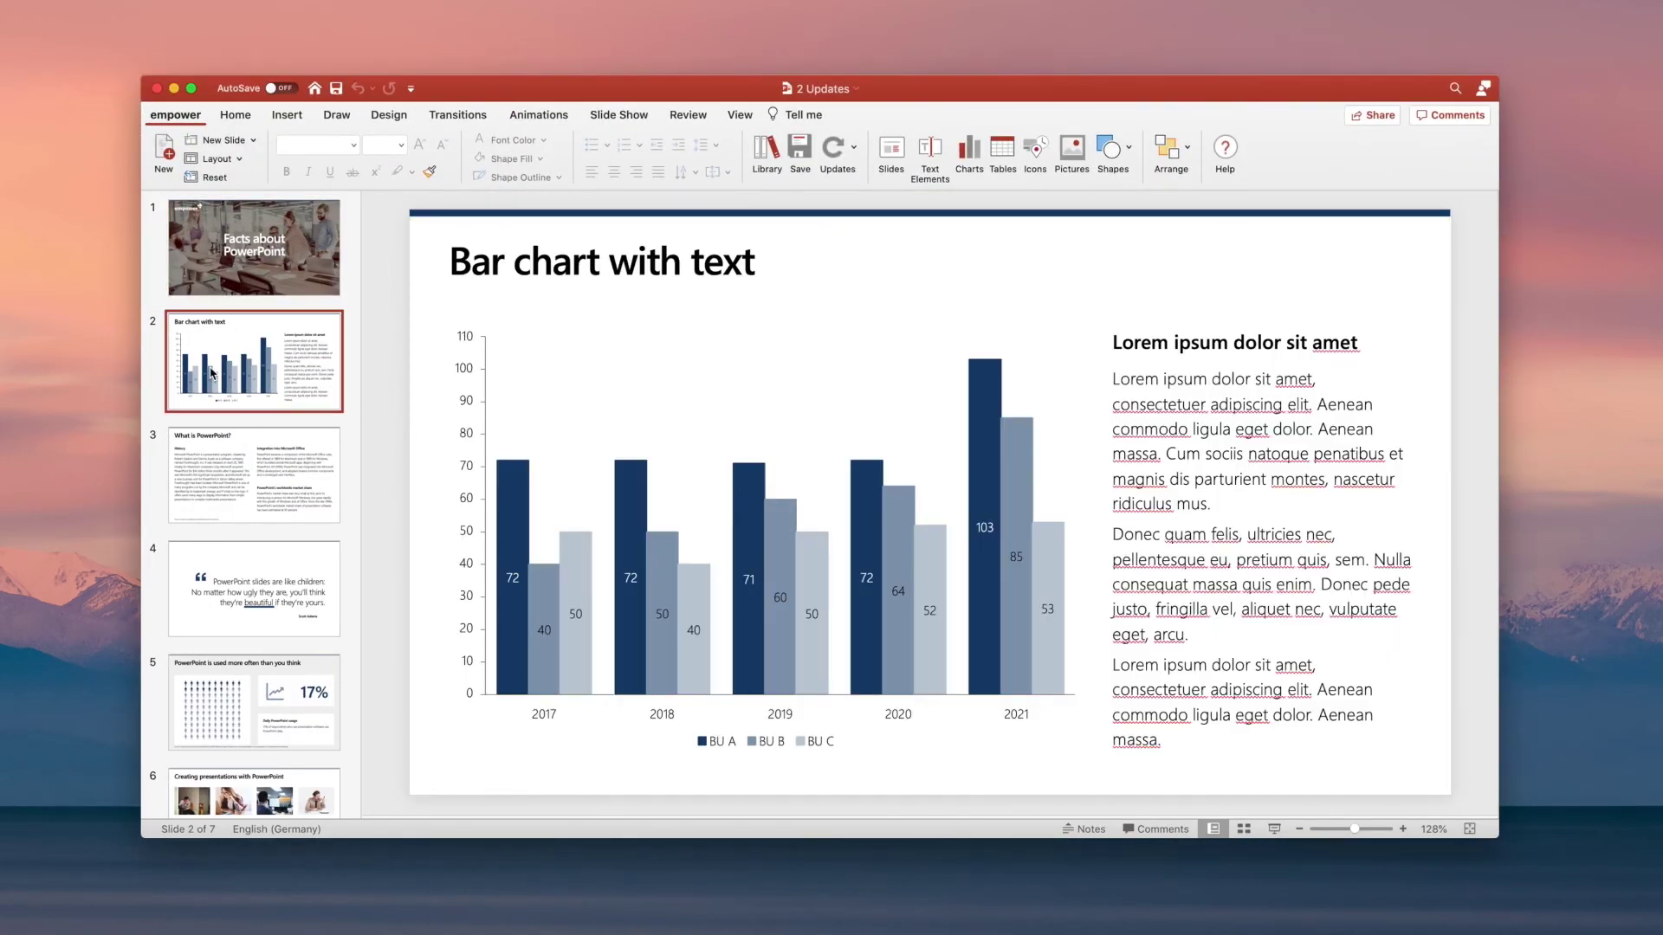
key(Down)
key(Down)
key(Down)
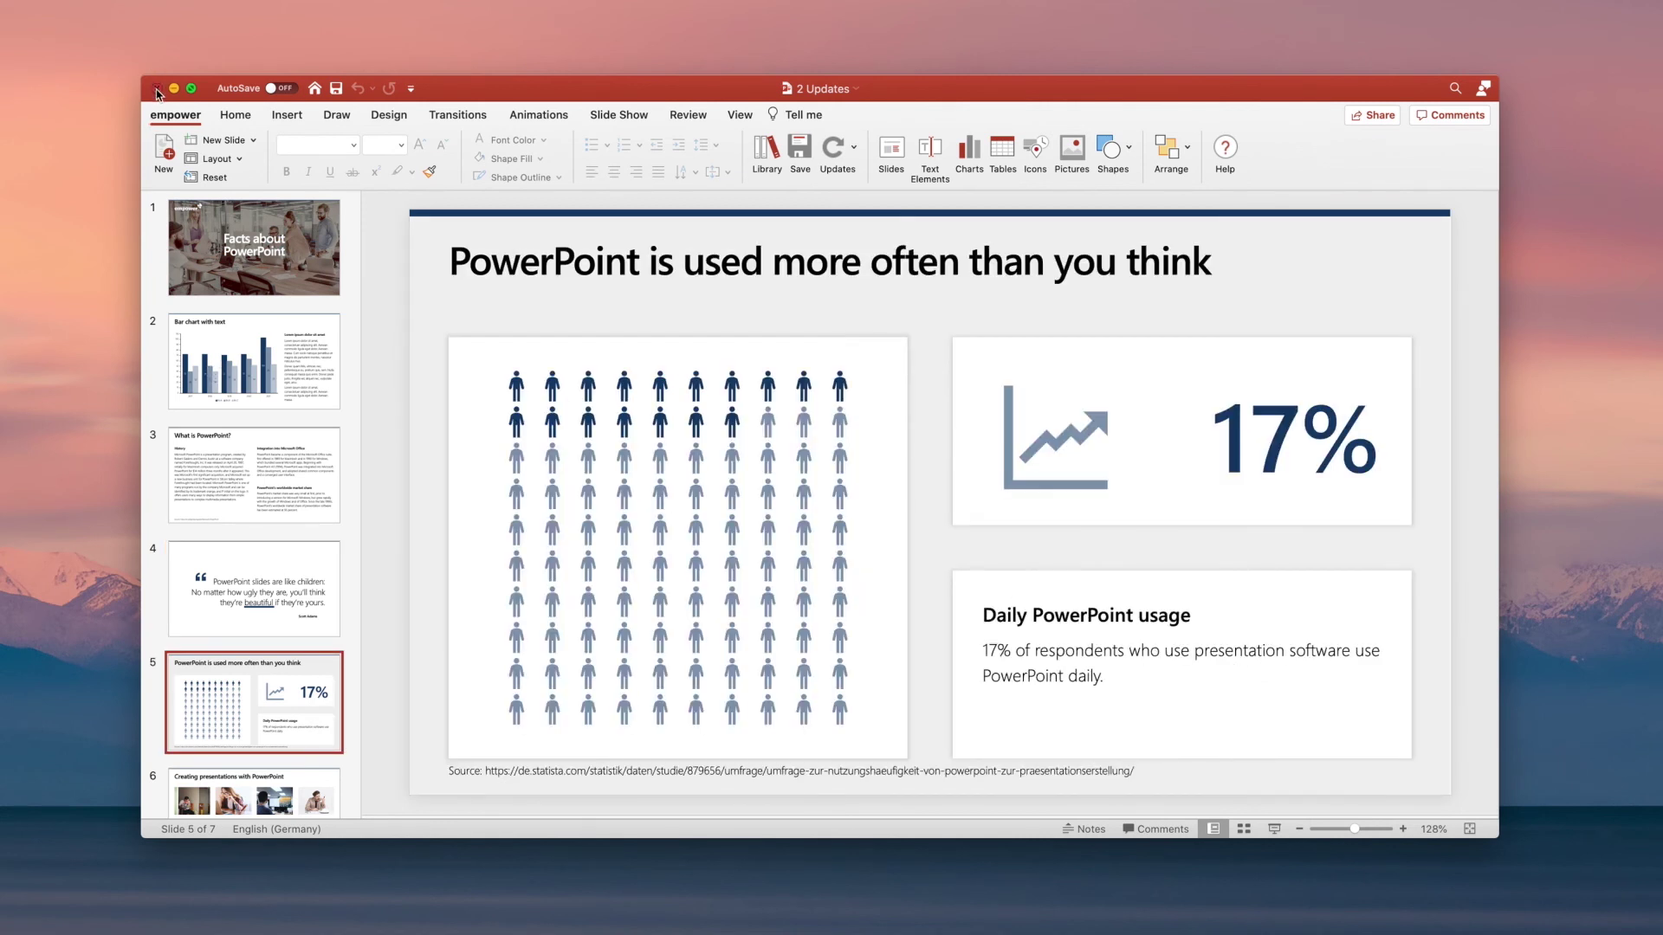
click(157, 89)
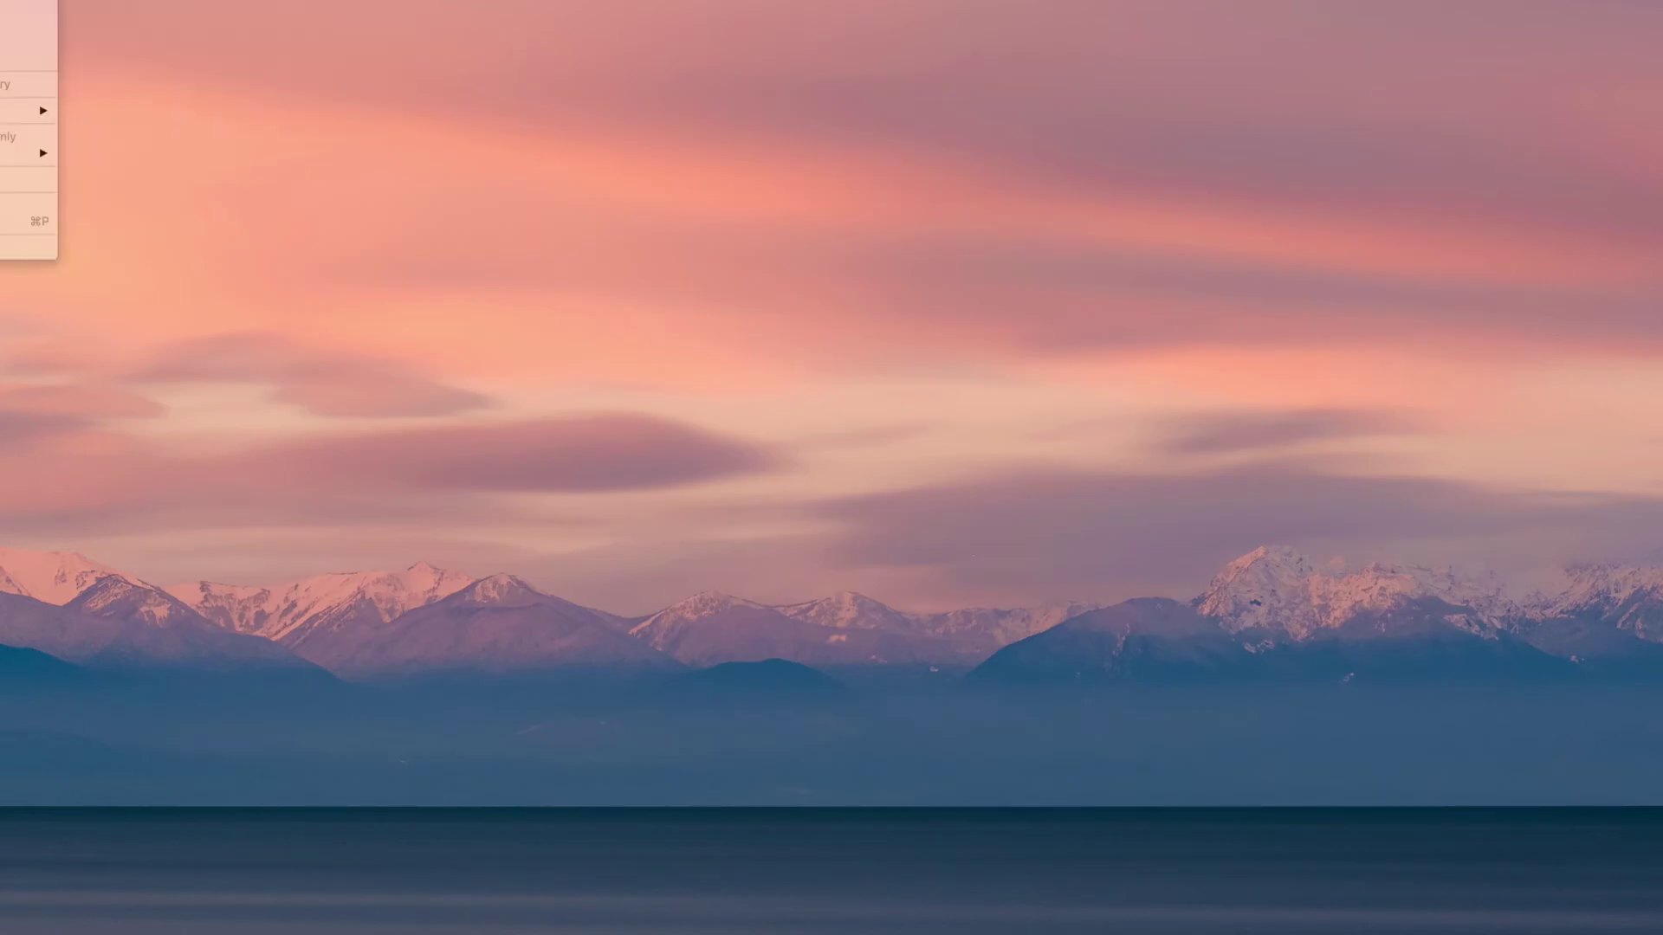
Reopen 2 Updates, apply updates to the 97% usage and presentations slides, and check slide 5.
click(220, 15)
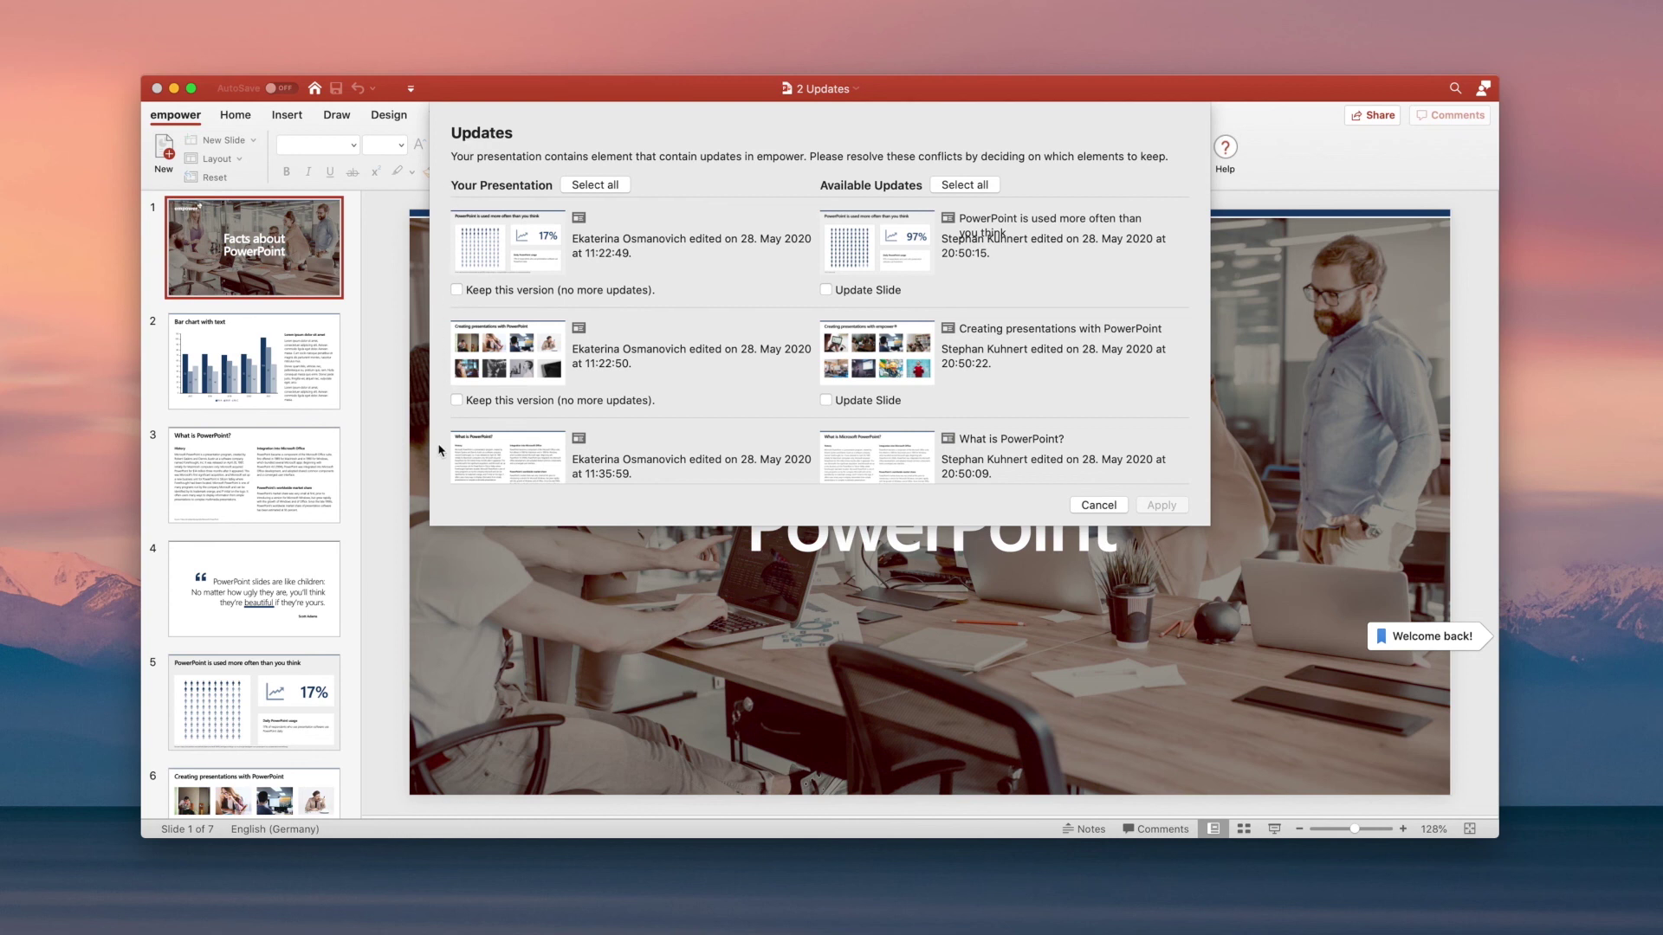
click(825, 291)
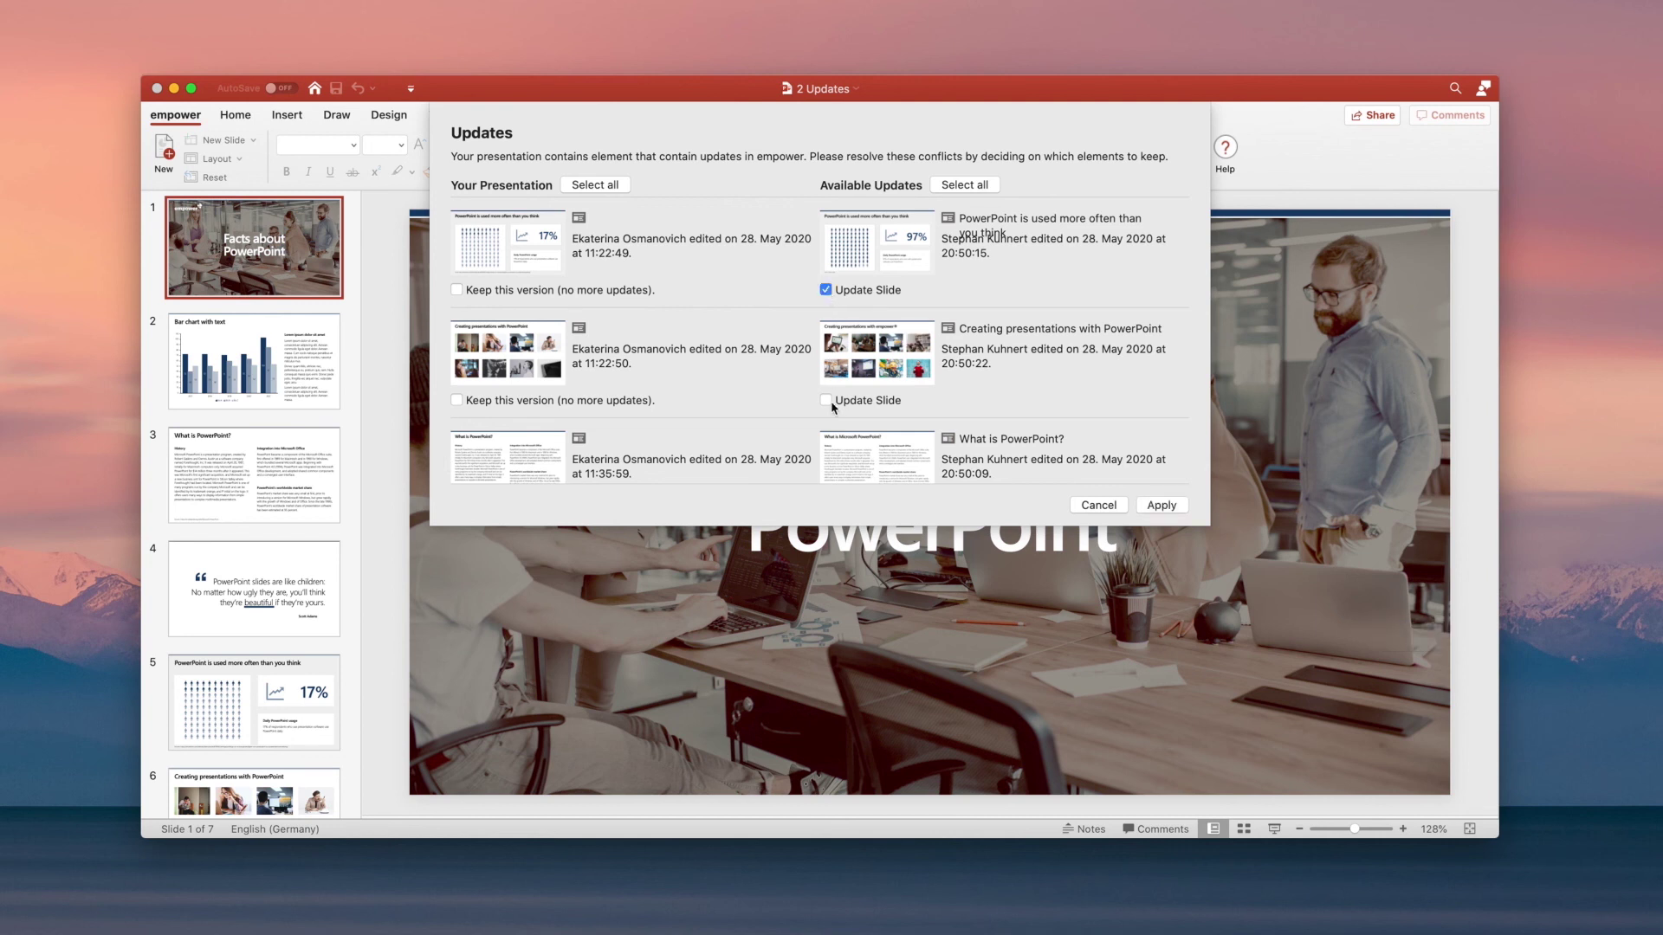
click(826, 400)
scroll(491, 468, down, 2)
click(1161, 506)
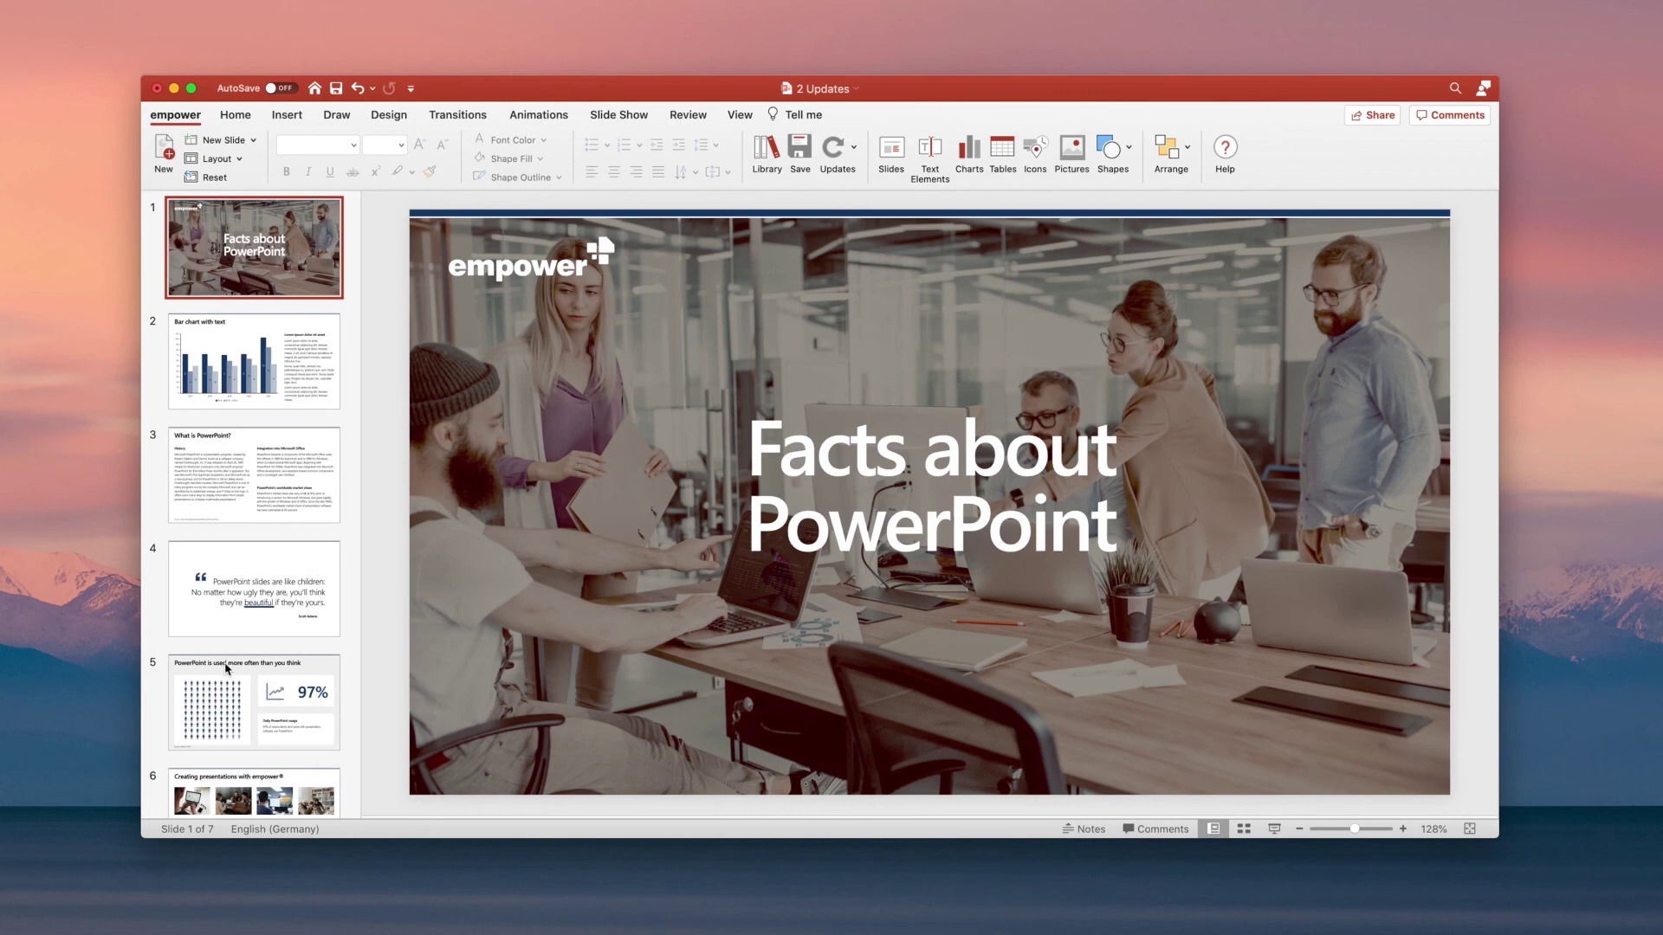
click(236, 722)
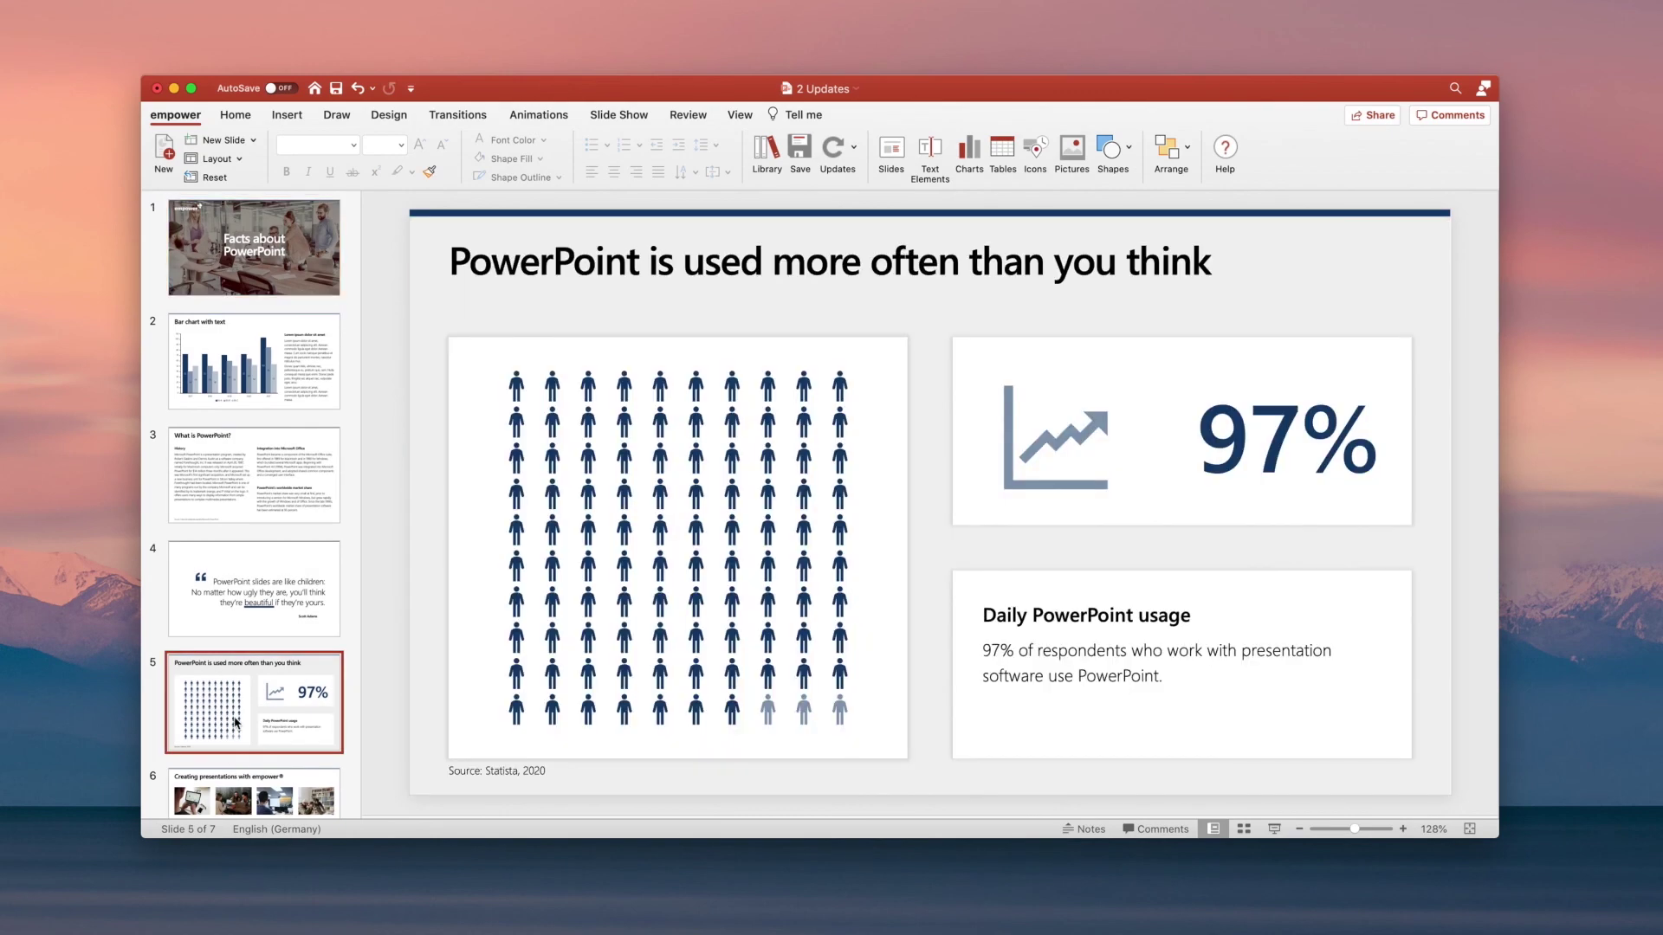